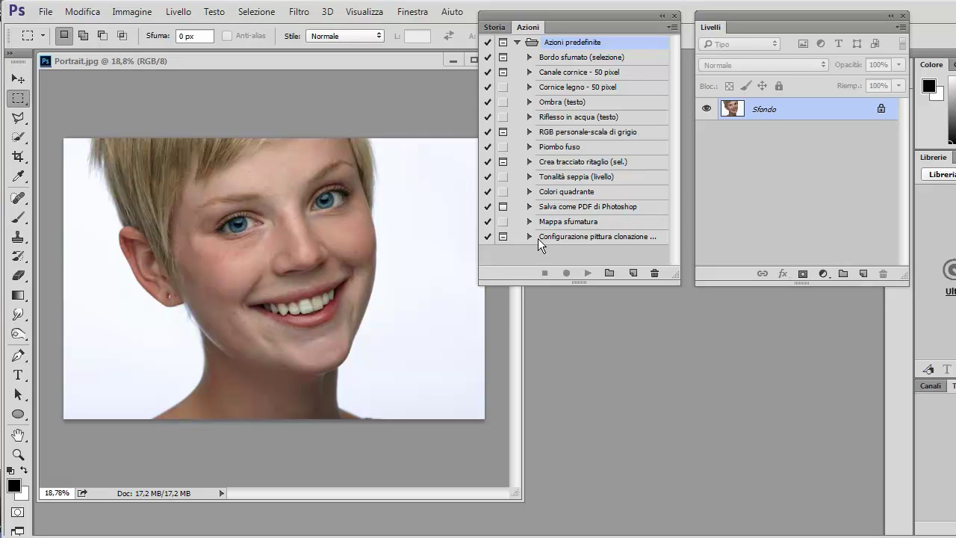
Reposition the Actions panel group and check the available panels list without changes.
drag(560, 18, 554, 14)
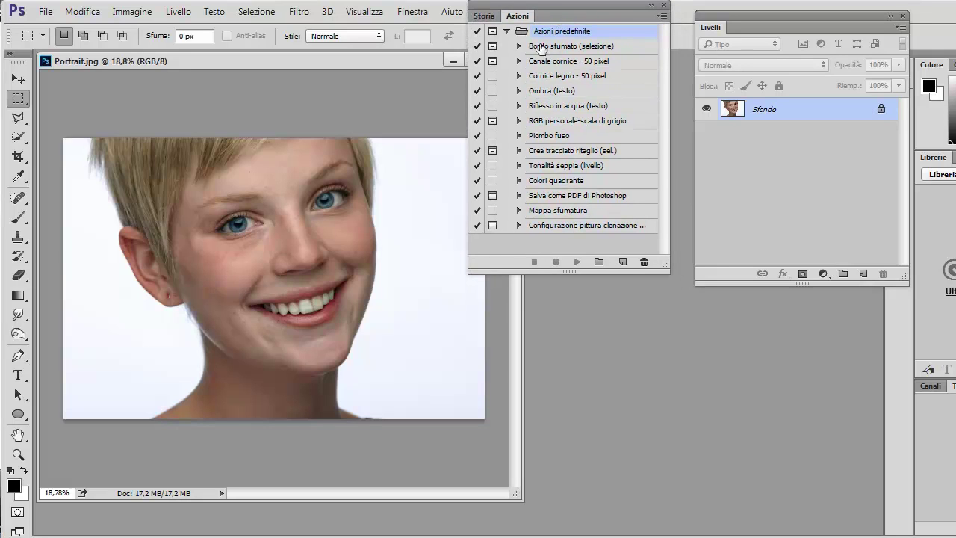
click(413, 11)
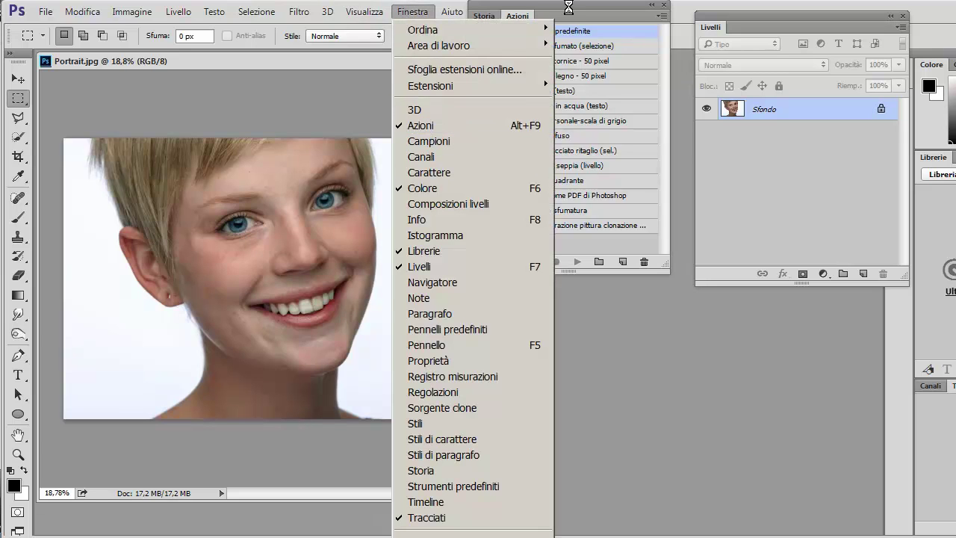
click(570, 12)
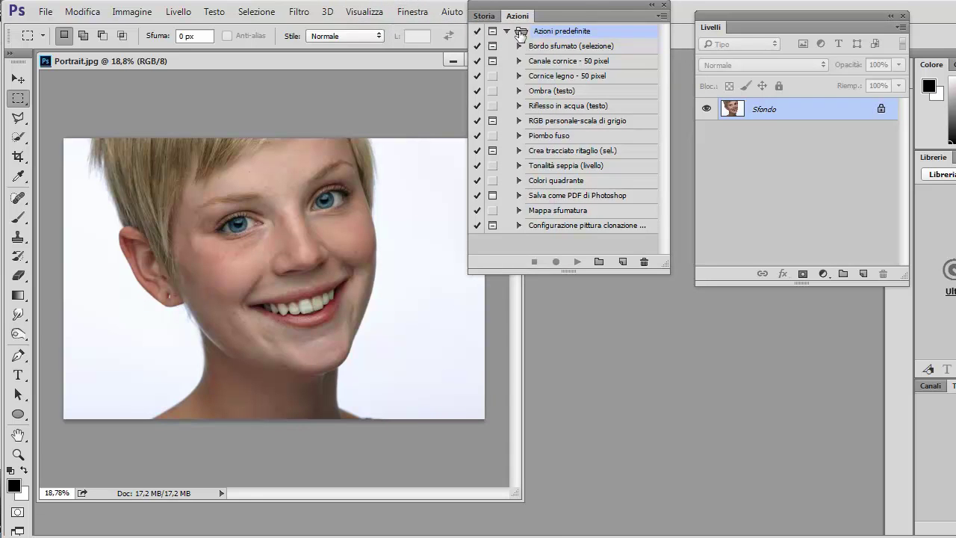
drag(580, 12, 583, 21)
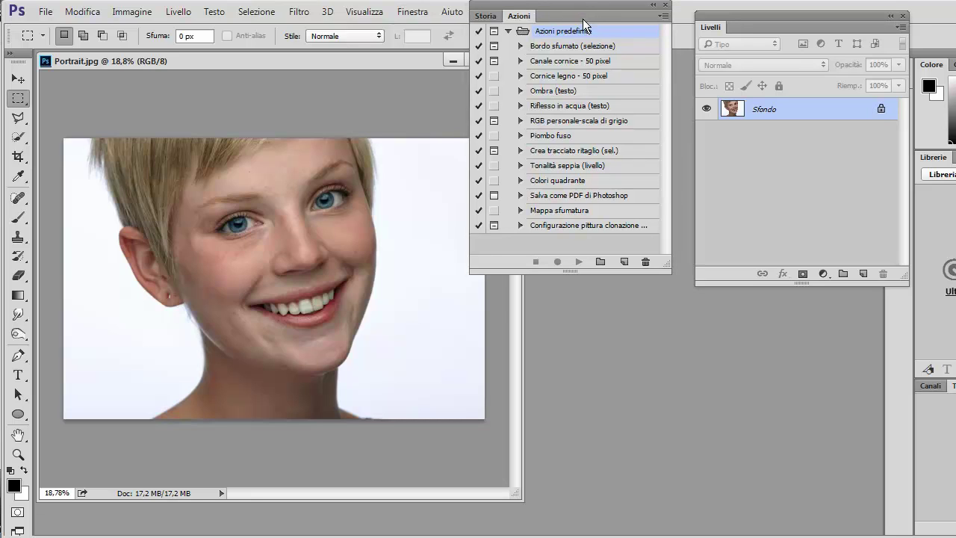
Collapse the Azioni predefinite set so only its folder is listed.
click(508, 31)
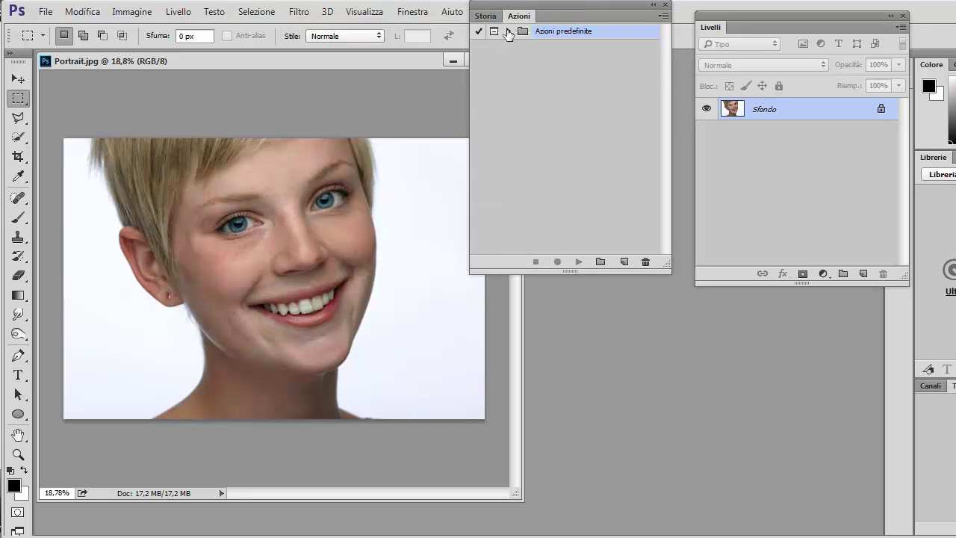
click(508, 32)
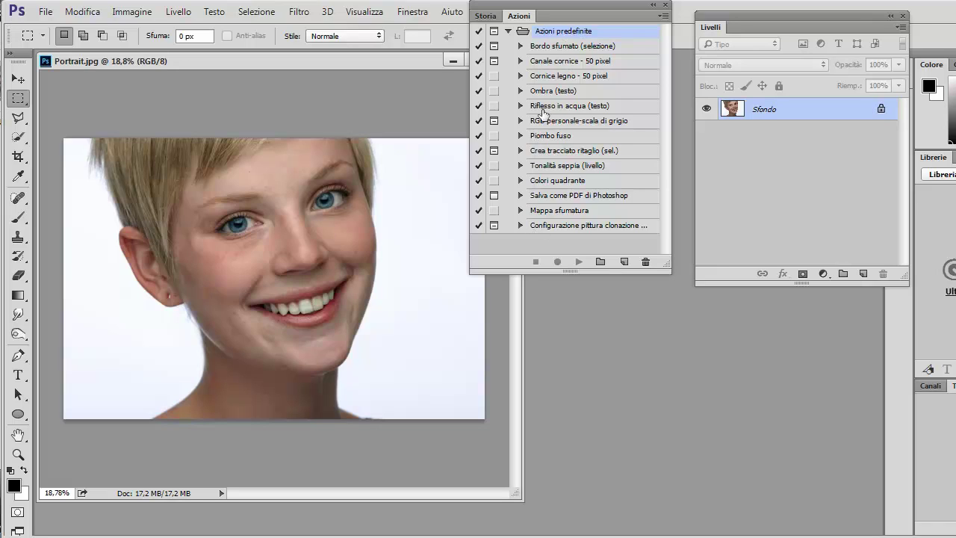
click(508, 31)
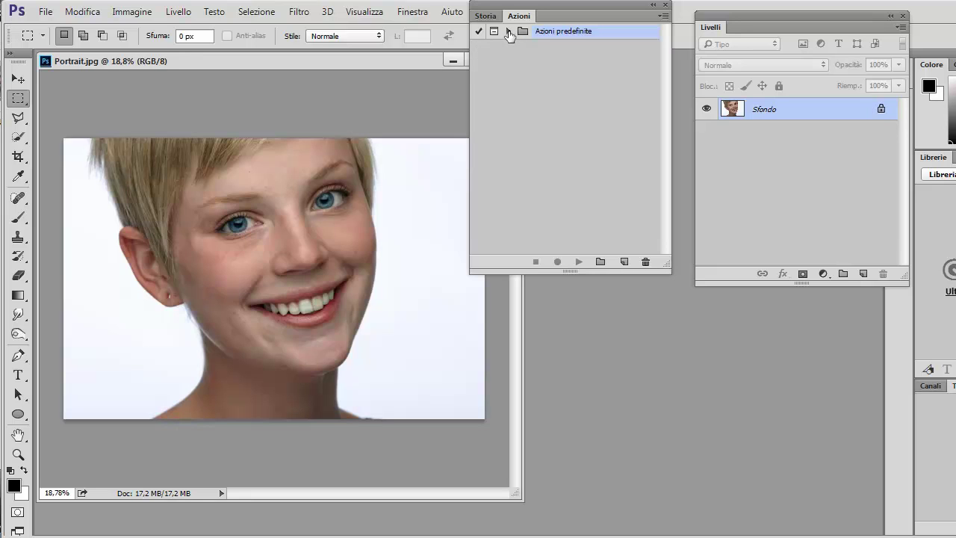
click(508, 31)
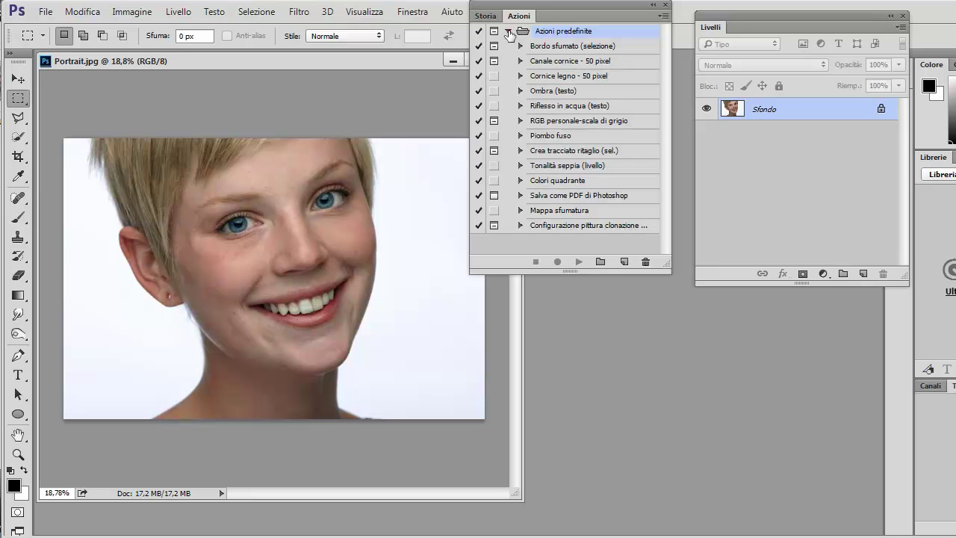
click(508, 32)
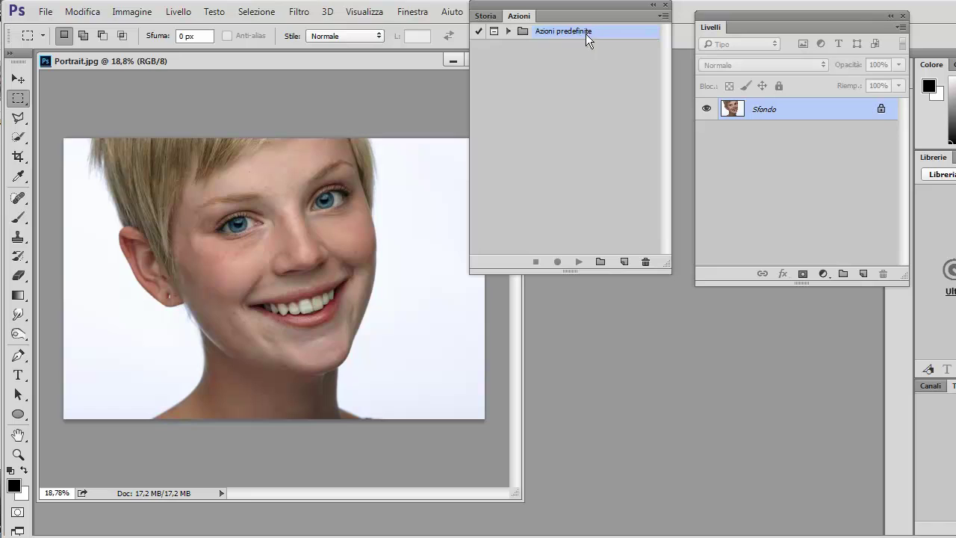
Expand Azioni predefinite and browse the steps of Bordo sfumato (selezione) and Canale cornice - 50 pixel.
click(508, 31)
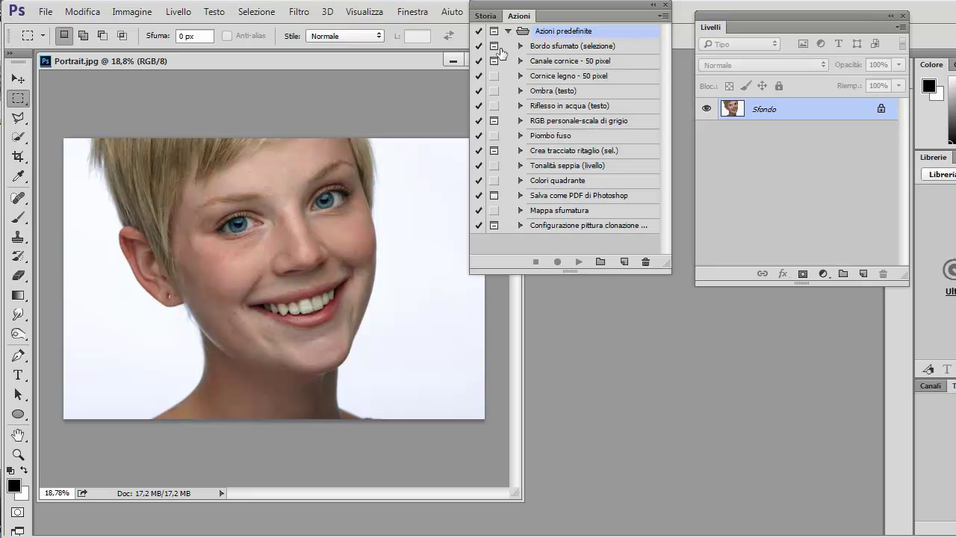
click(538, 47)
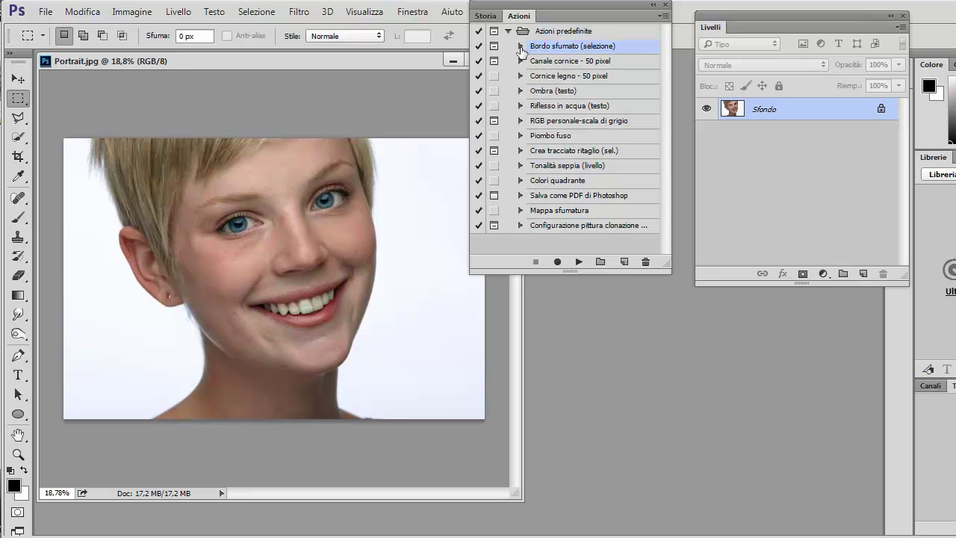
click(520, 47)
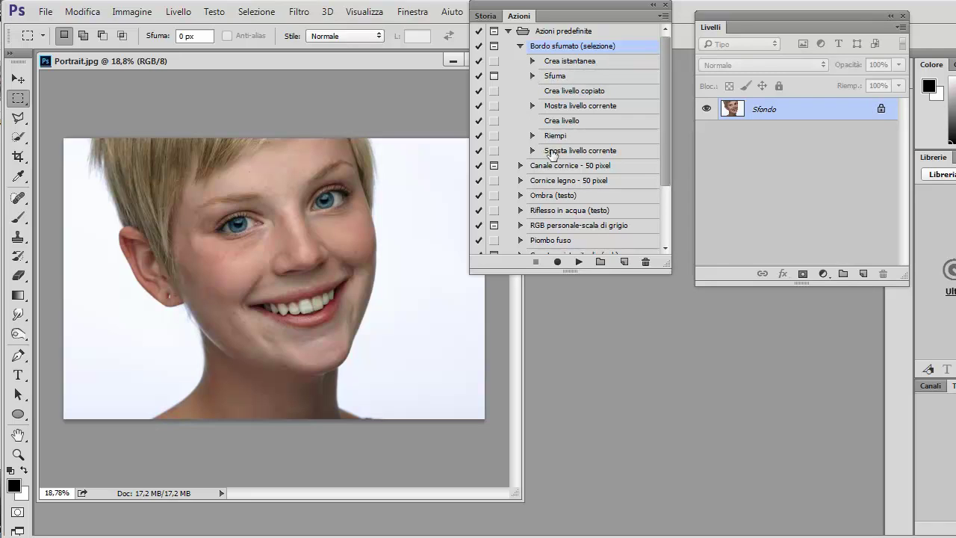
click(520, 46)
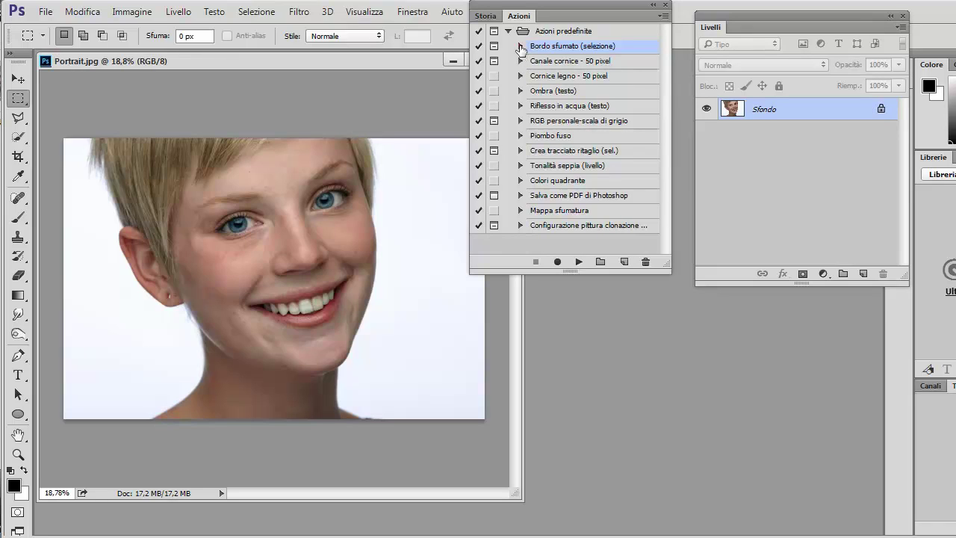
click(520, 46)
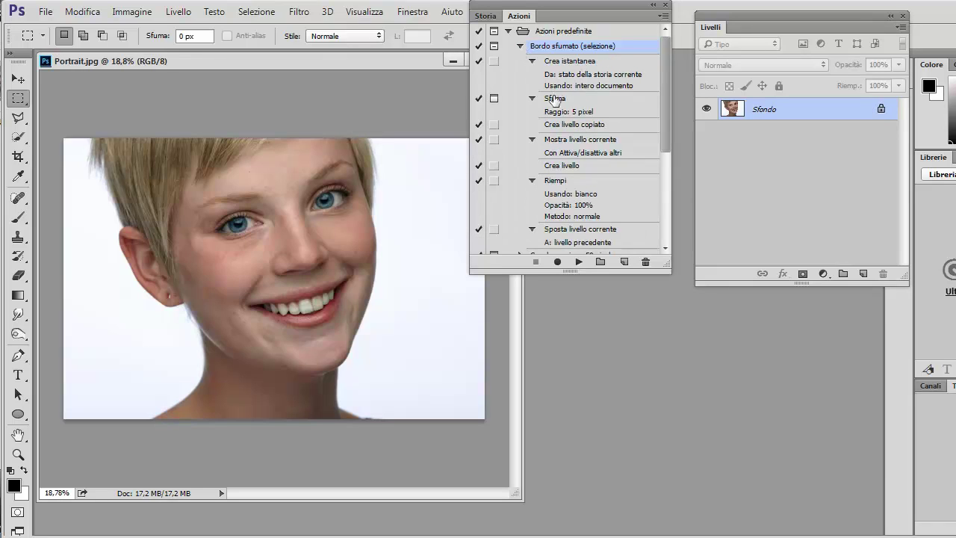
mouse_move(666, 131)
mouse_down()
mouse_move(665, 185)
mouse_move(667, 122)
mouse_up()
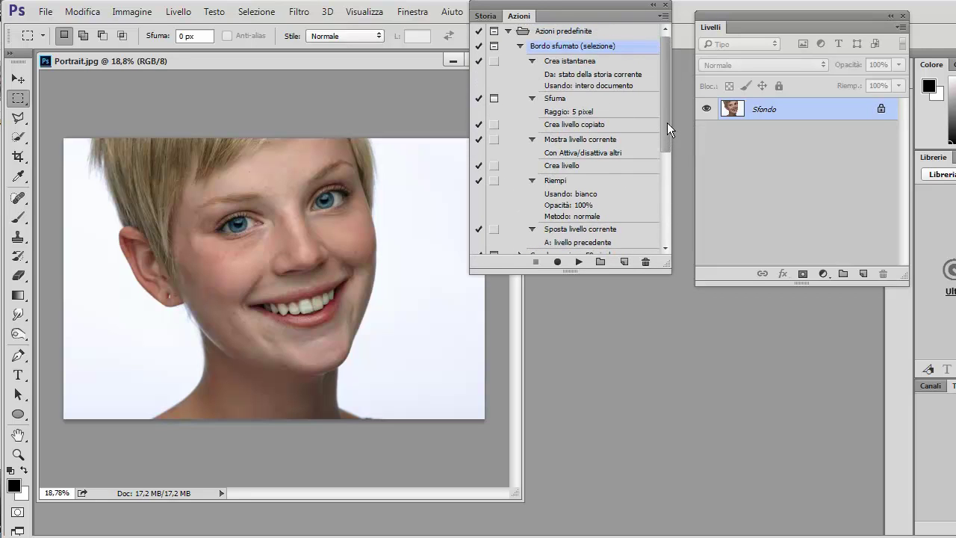
click(518, 47)
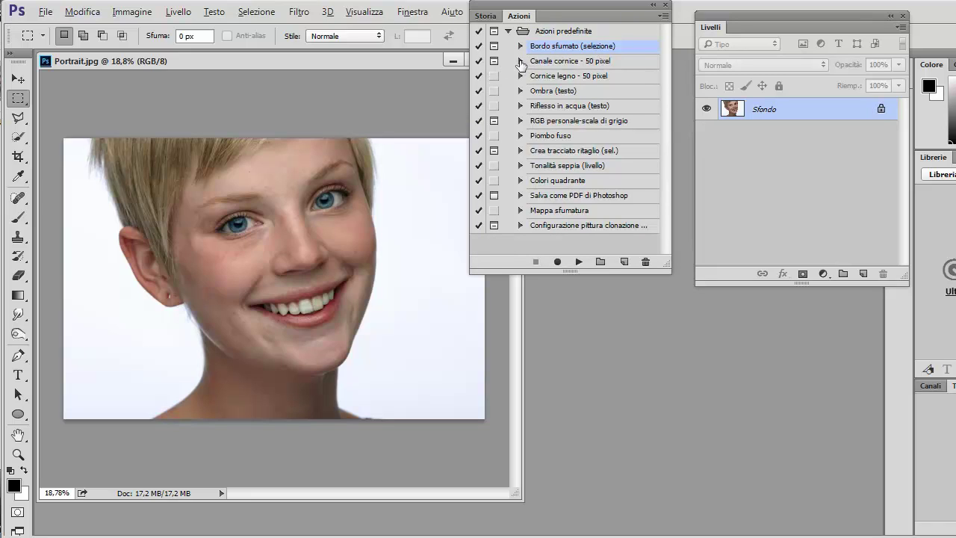
click(521, 62)
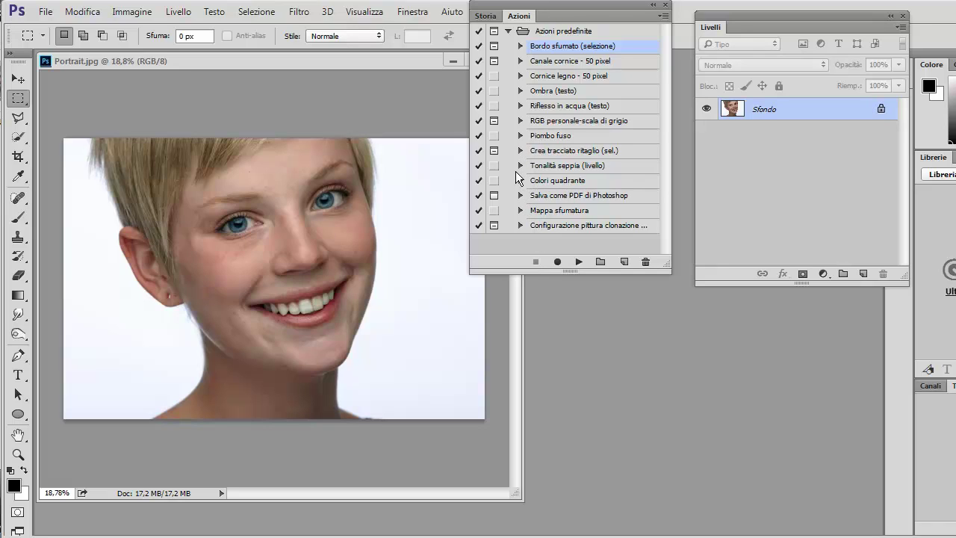
Run Tonalità seppia (livello) from Crea istantanea, enlarge the panel, then revert to the colour photo.
click(549, 164)
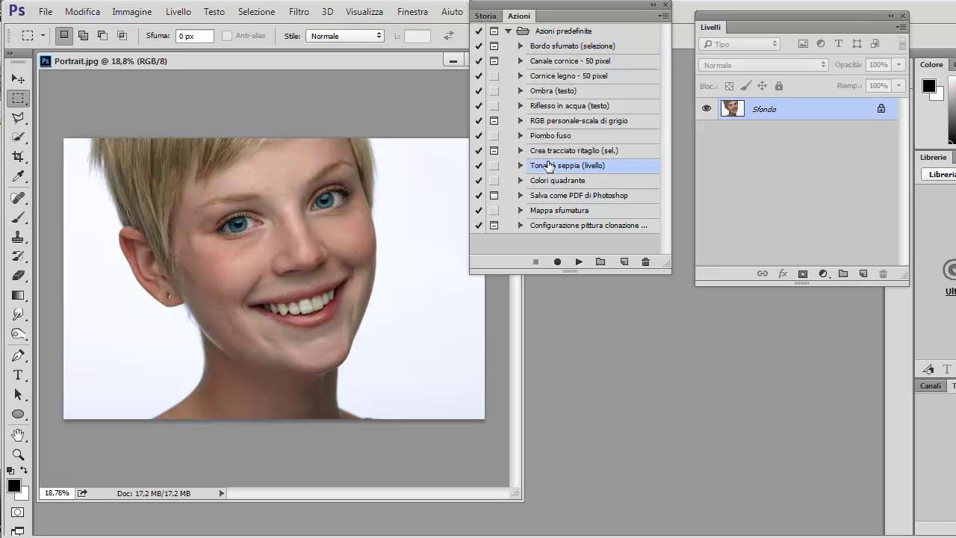
click(521, 166)
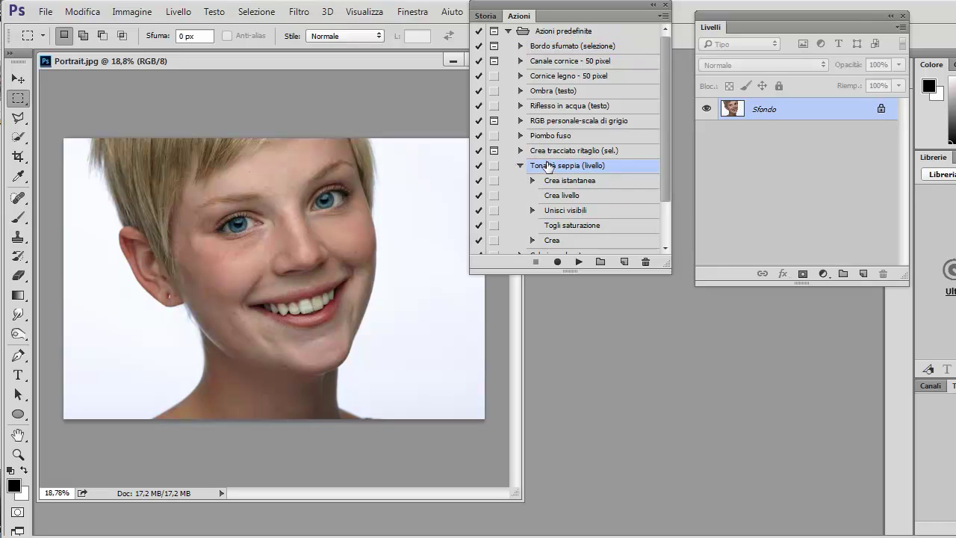
click(564, 183)
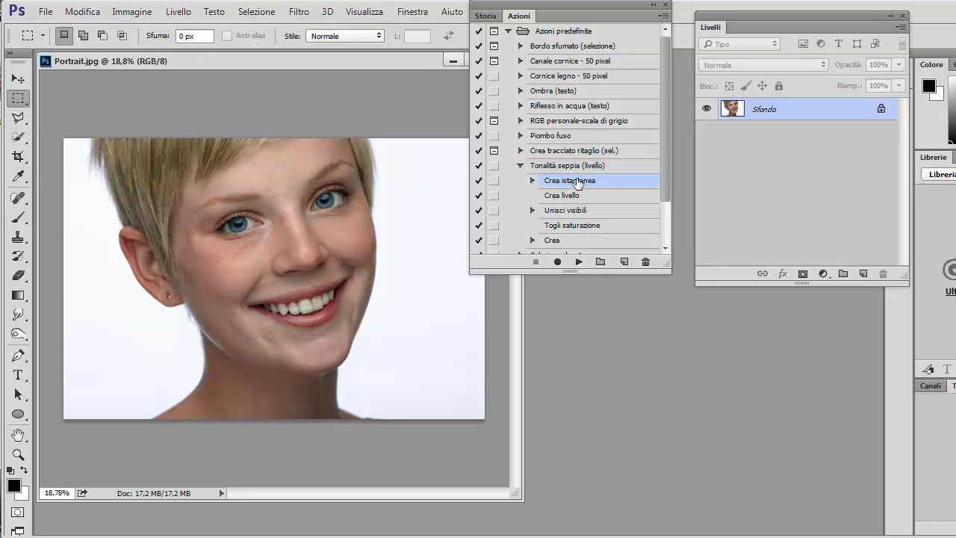
click(579, 262)
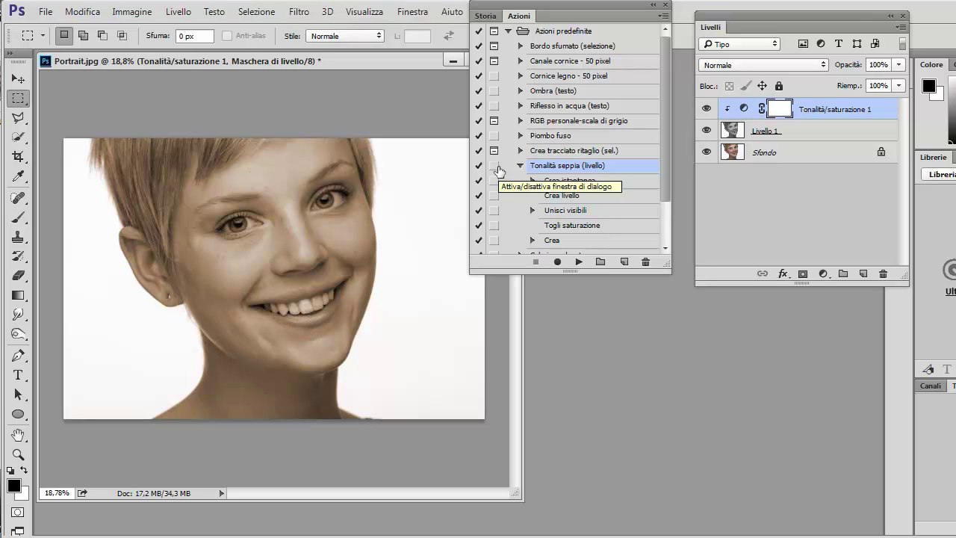
drag(574, 271, 574, 321)
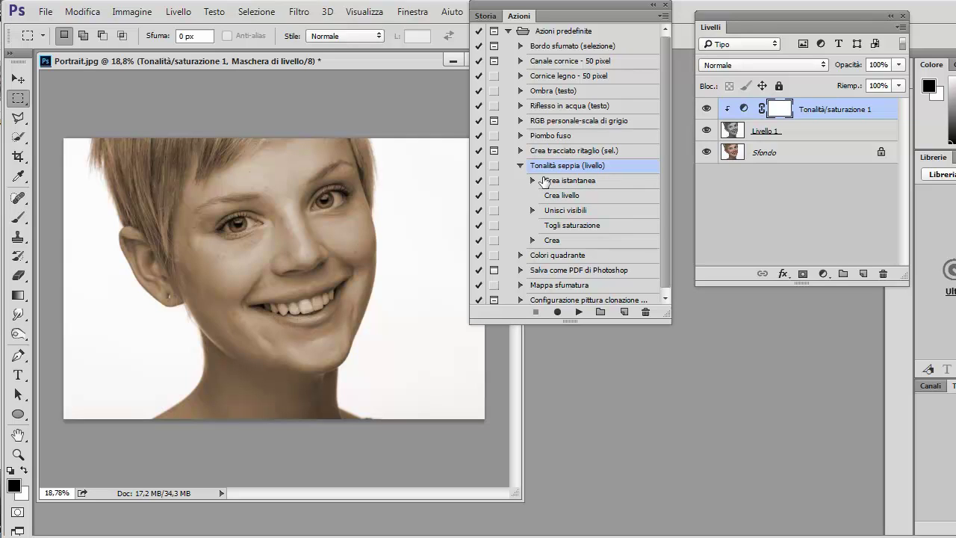
key(F12)
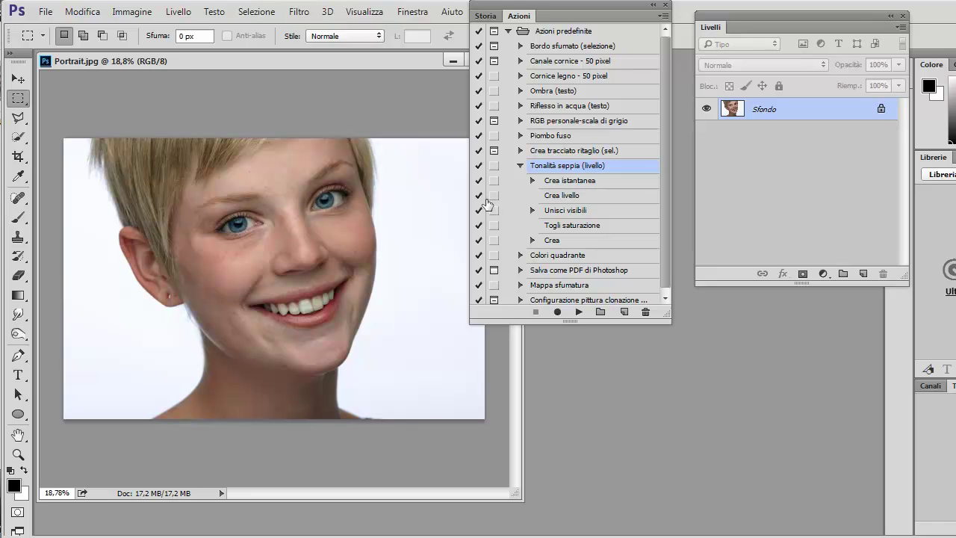
Enable dialog pauses for every step of Tonalità seppia (livello) and play it from the start.
click(497, 168)
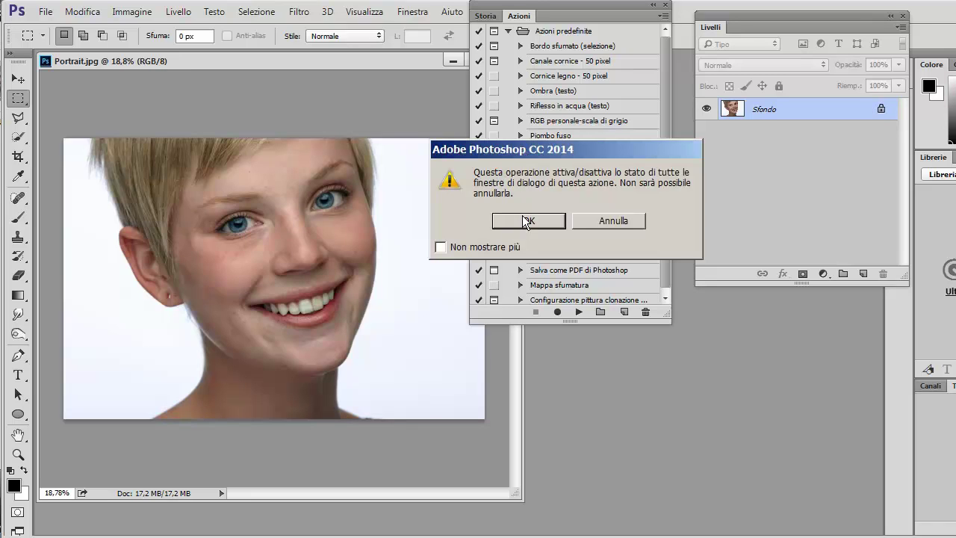
click(524, 225)
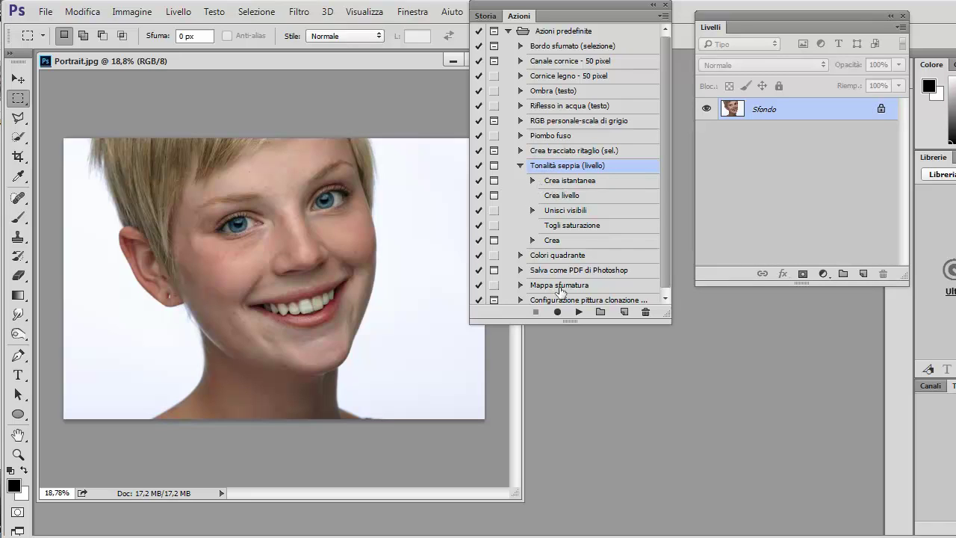
click(579, 312)
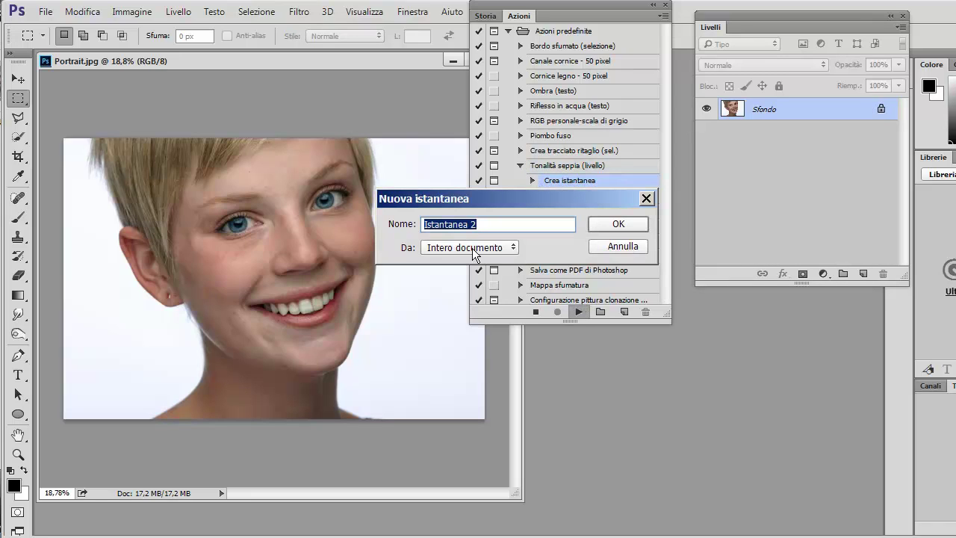
Accept the snapshot and Nuovo livello dialogs, lower the hue slightly, and confirm Tonalità/saturazione.
click(602, 222)
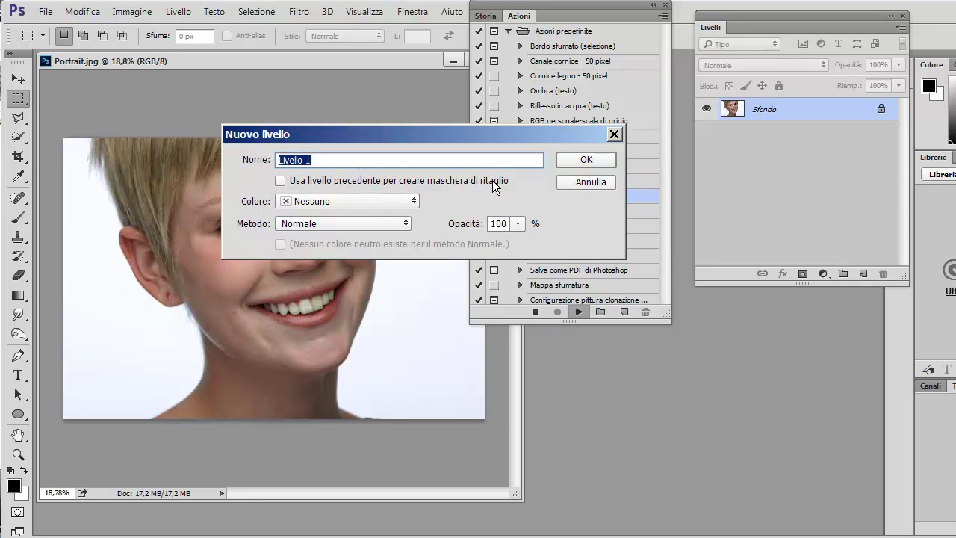
click(581, 160)
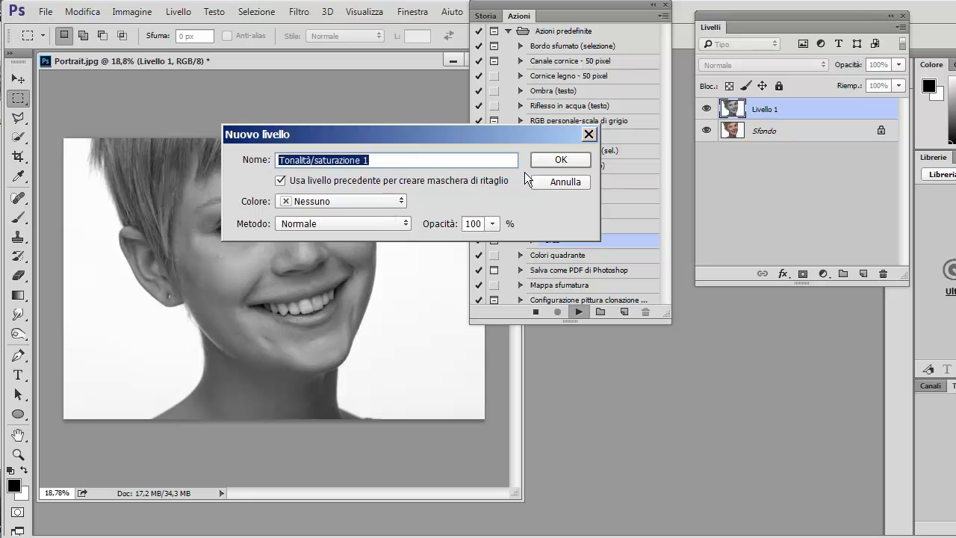
click(560, 159)
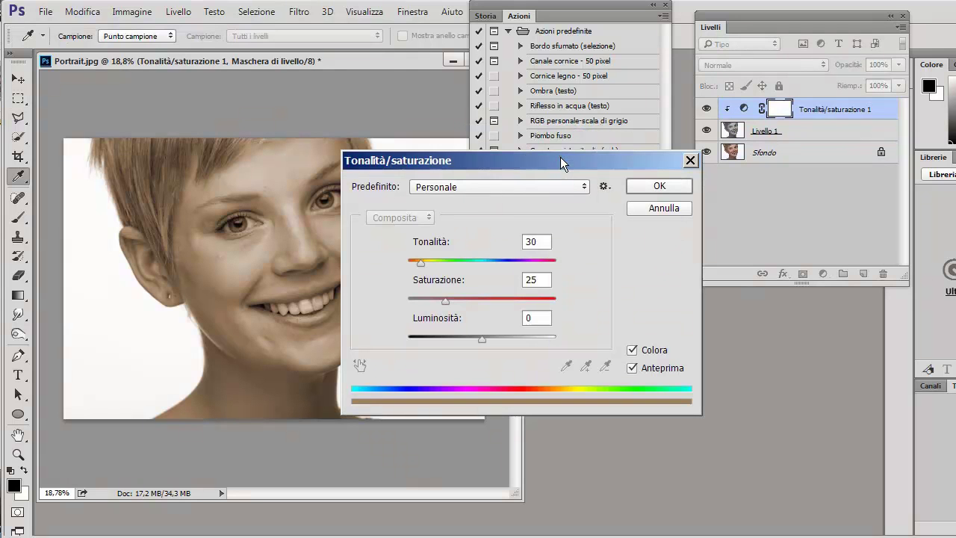
drag(522, 158, 608, 119)
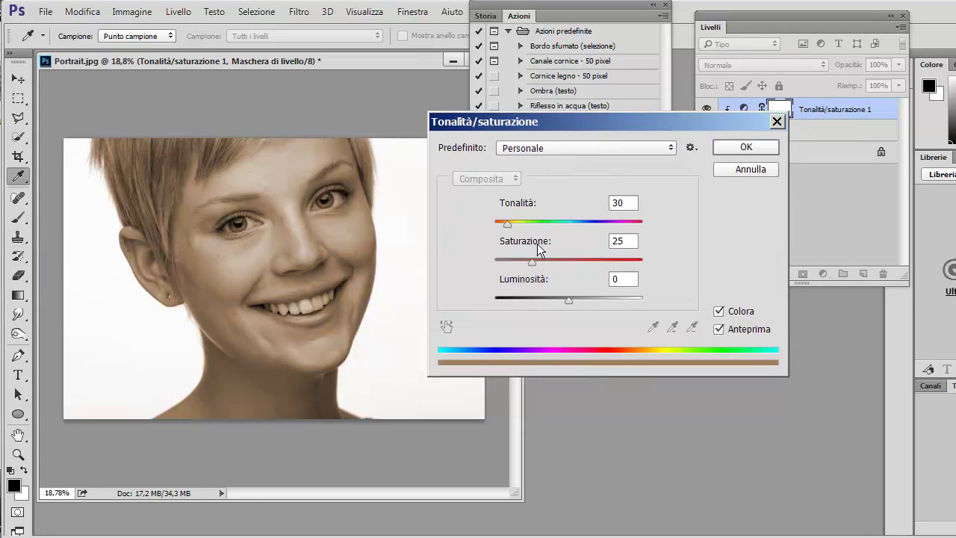
drag(507, 226, 505, 230)
click(724, 149)
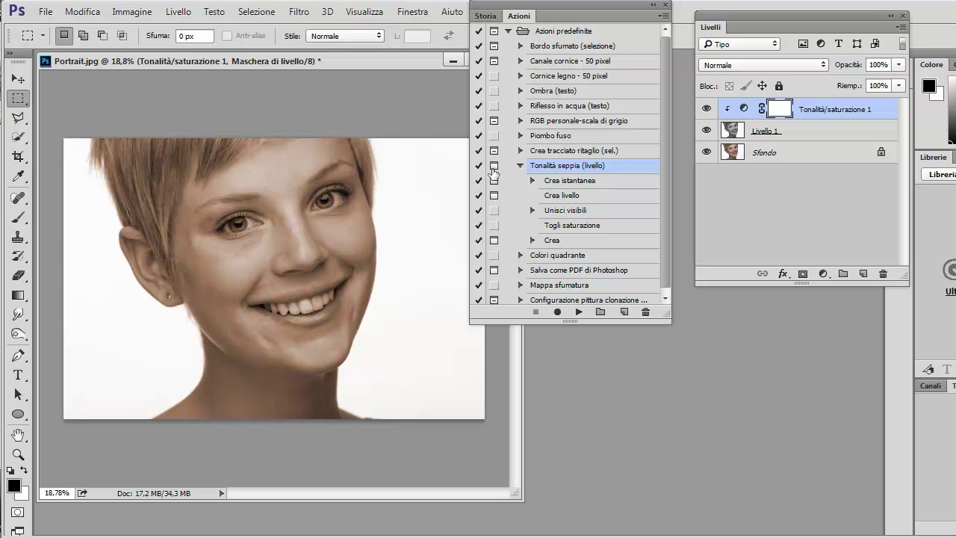
Toggle all of the sepia action's dialog pauses off, confirming each change.
click(494, 166)
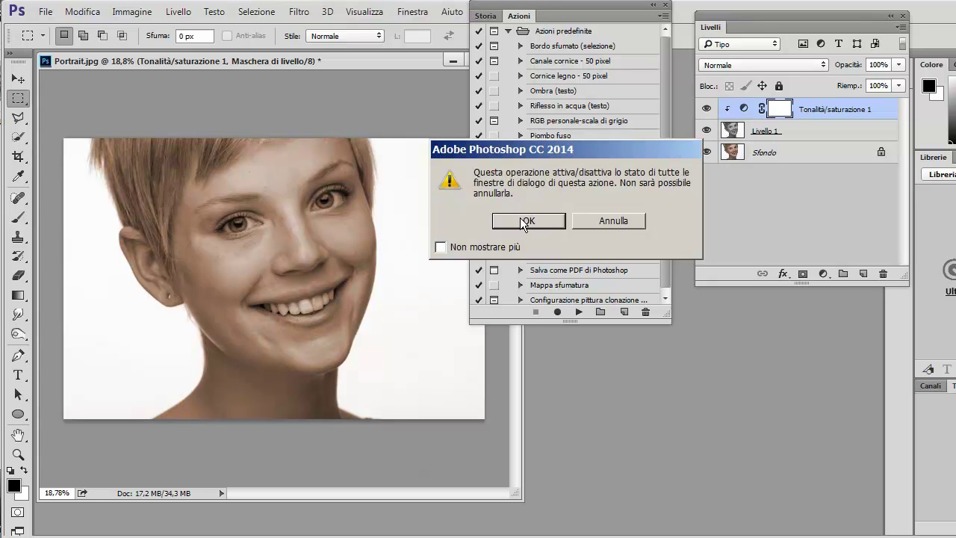
click(523, 220)
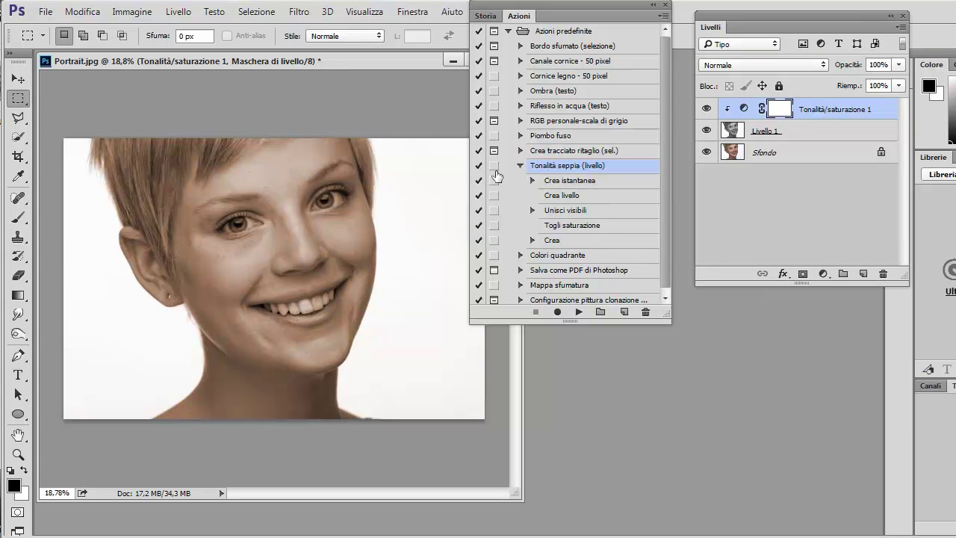
click(494, 166)
click(516, 222)
click(494, 167)
click(512, 224)
Switch the snapshot and Crea step pauses on and back off, then revert the portrait with F12.
click(494, 181)
click(494, 241)
click(494, 240)
click(494, 180)
key(F12)
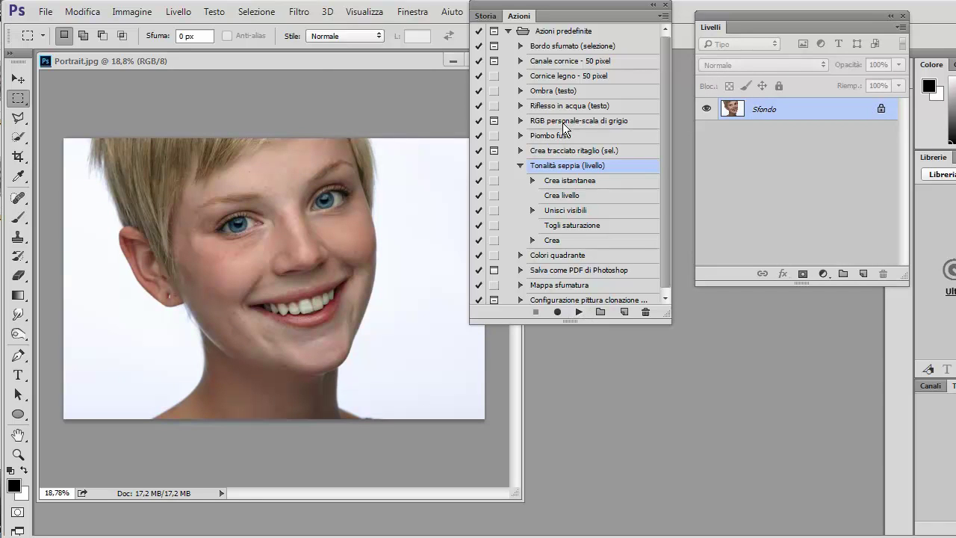
Load the Cornici frame actions set and scroll the action list back to the top.
click(661, 17)
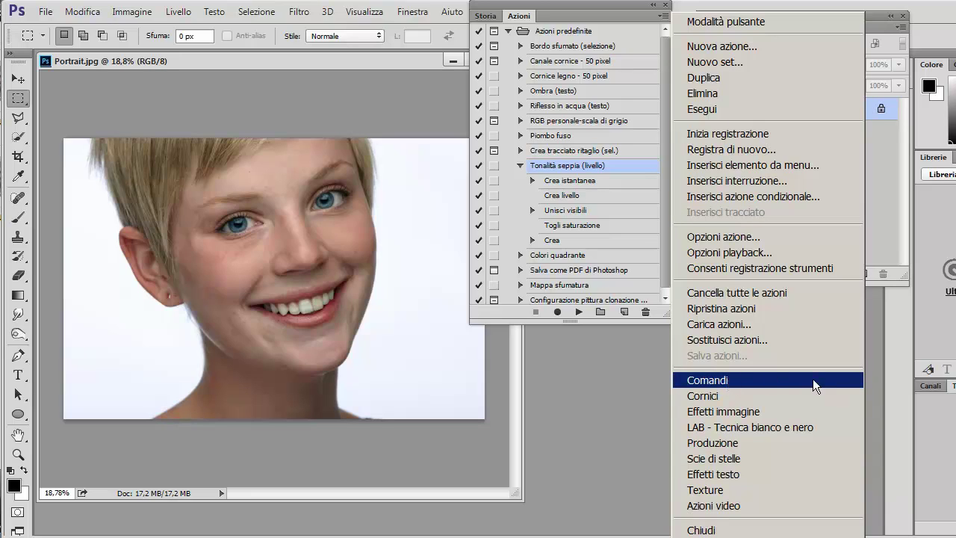
click(736, 396)
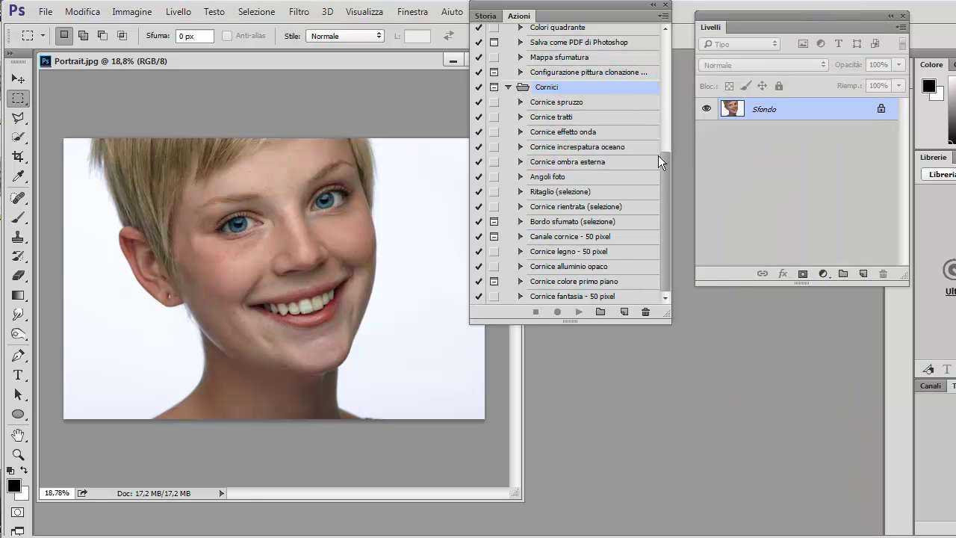
drag(665, 171, 661, 49)
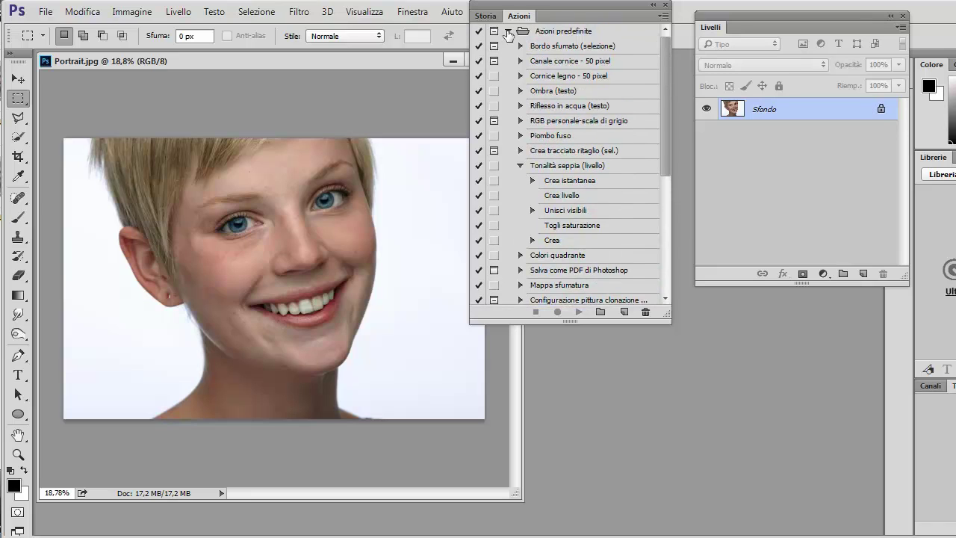
Collapse Azioni predefinite and play the Angoli foto frame action on the portrait.
click(508, 31)
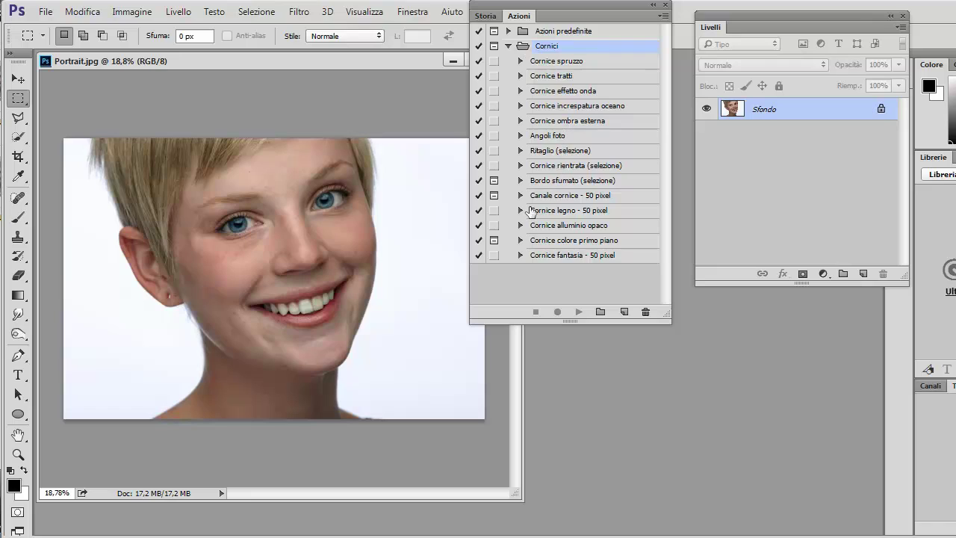
click(551, 136)
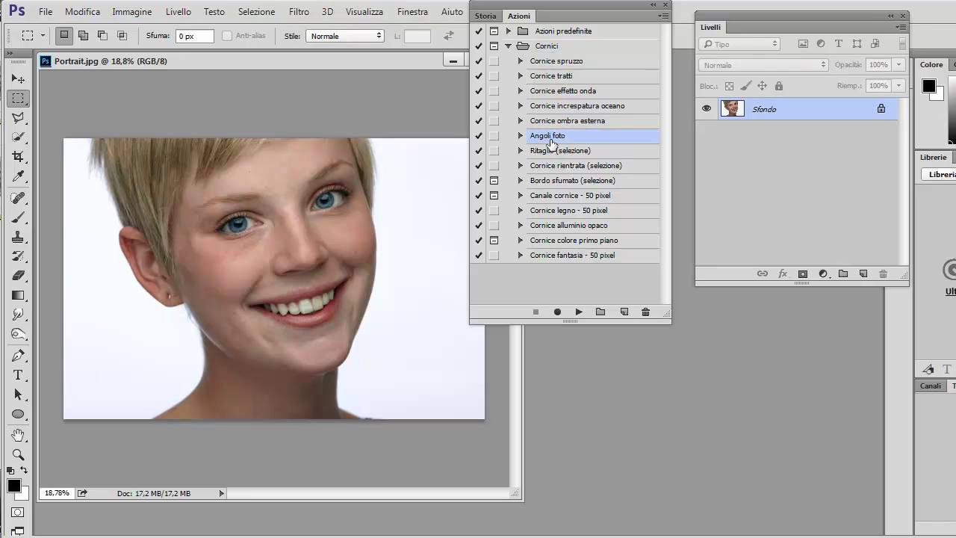
click(579, 312)
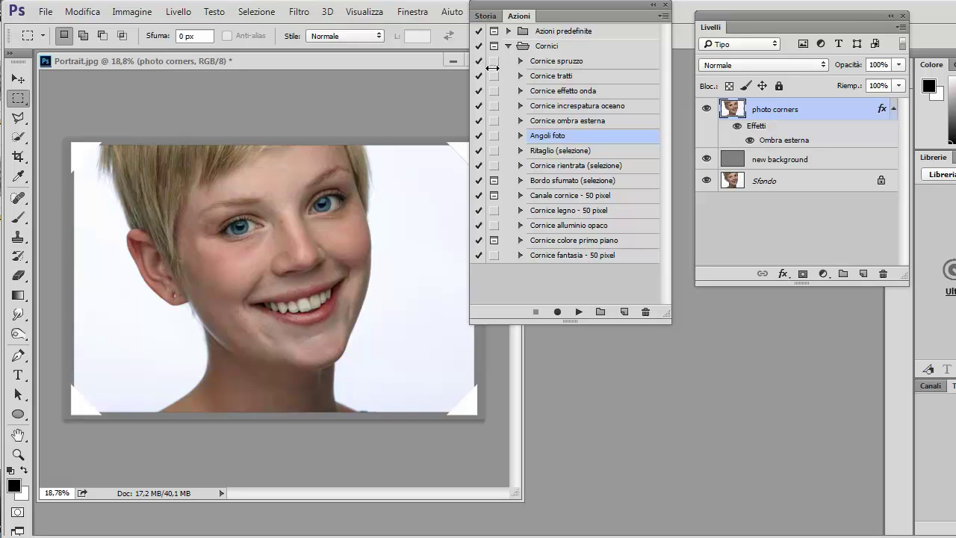
Delete the Cornici set by dragging it to the trash, then re-expand Azioni predefinite.
click(507, 47)
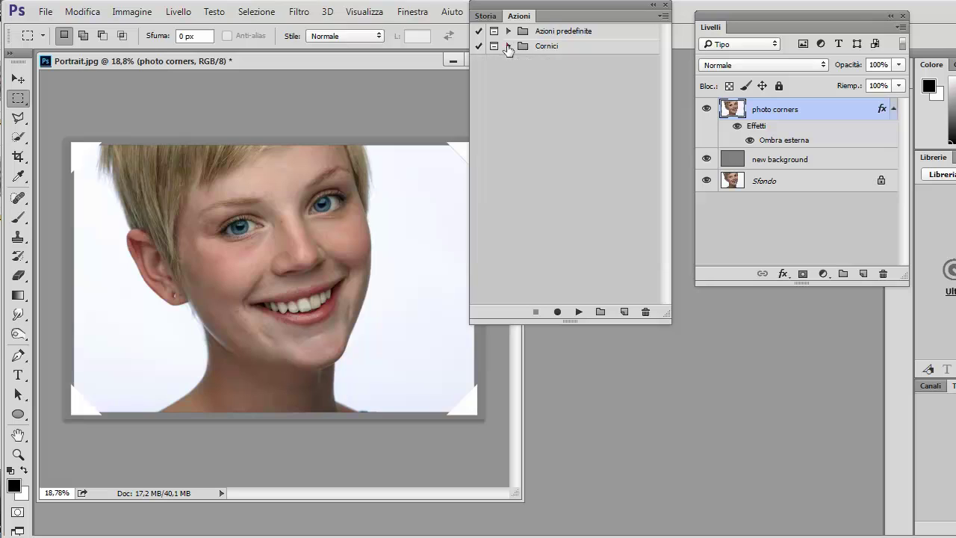
click(579, 48)
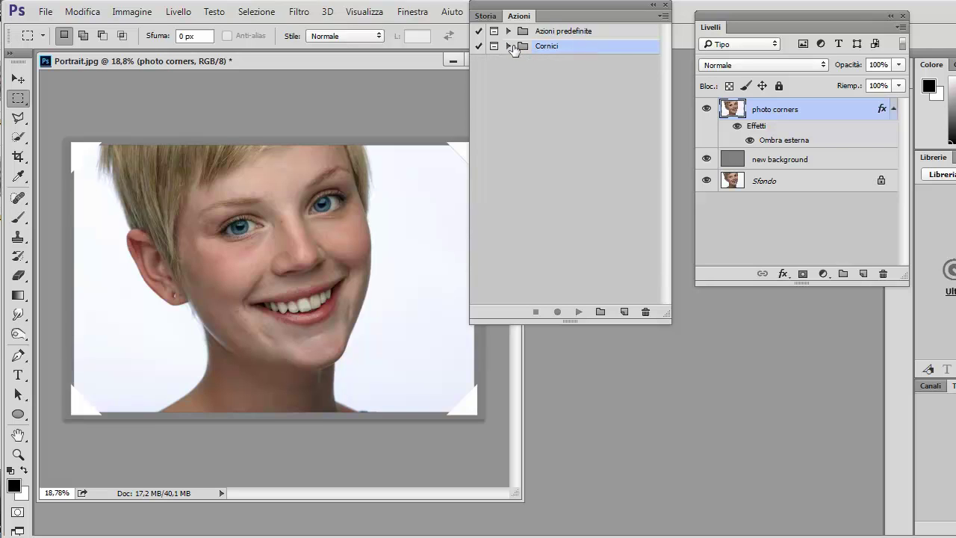
click(508, 47)
click(508, 46)
drag(585, 47, 646, 312)
click(508, 32)
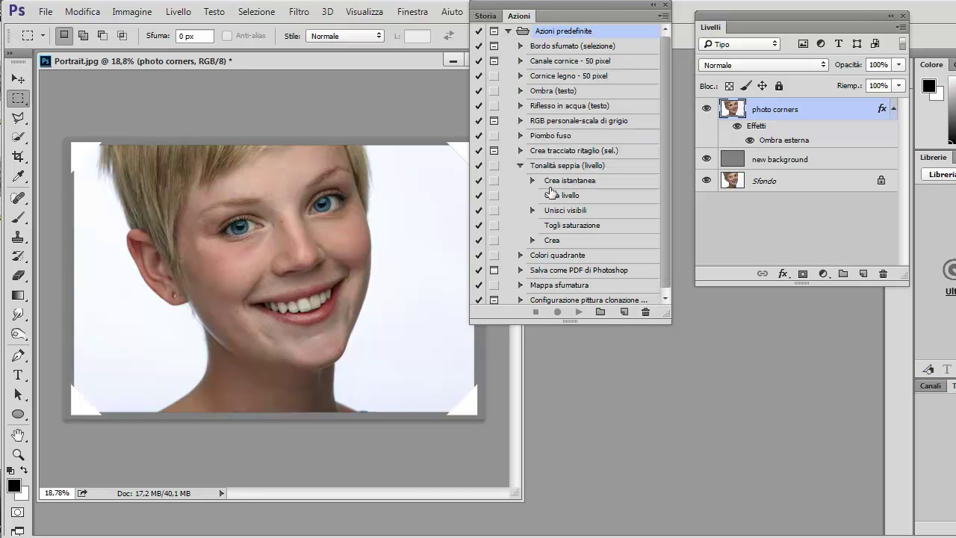
Collapse the sepia action's steps and revert the portrait to its original with F12.
click(520, 166)
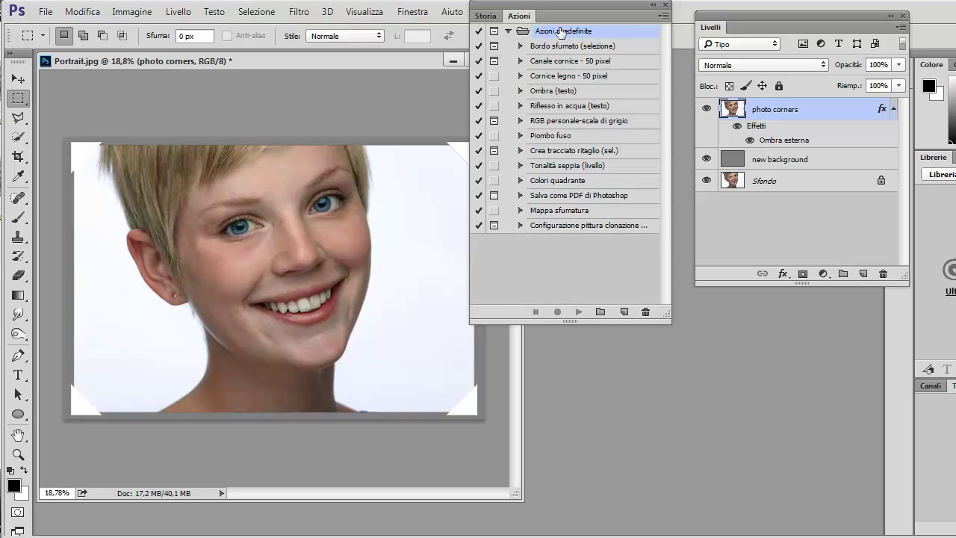
key(F12)
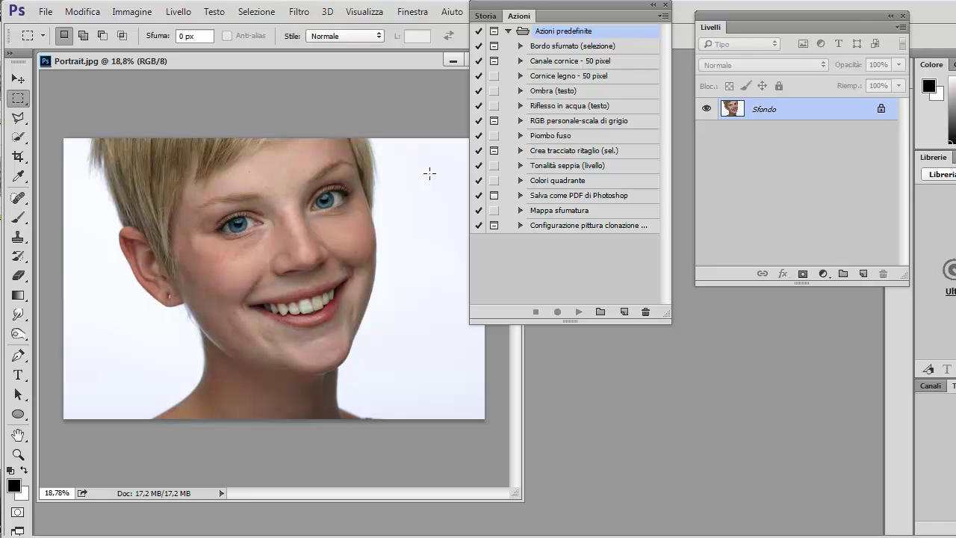
click(662, 17)
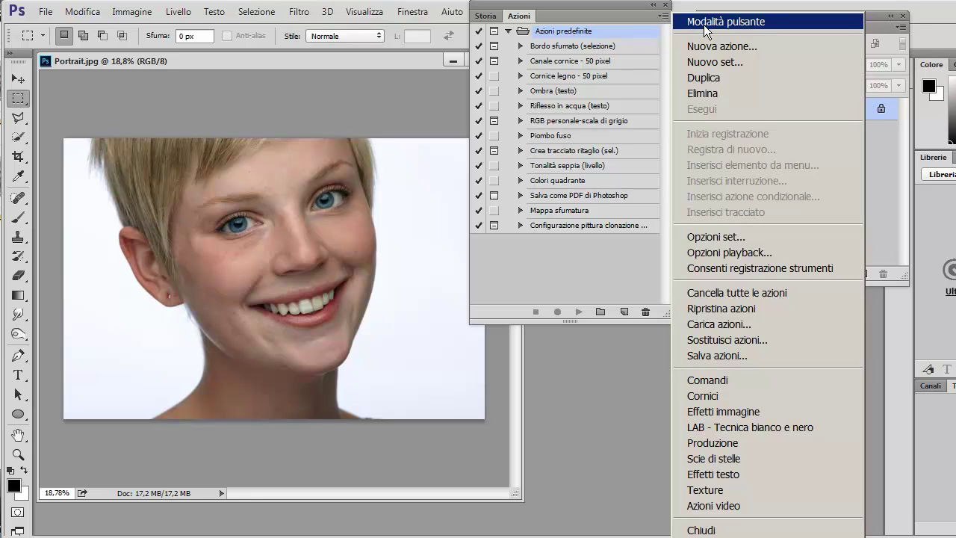
click(588, 32)
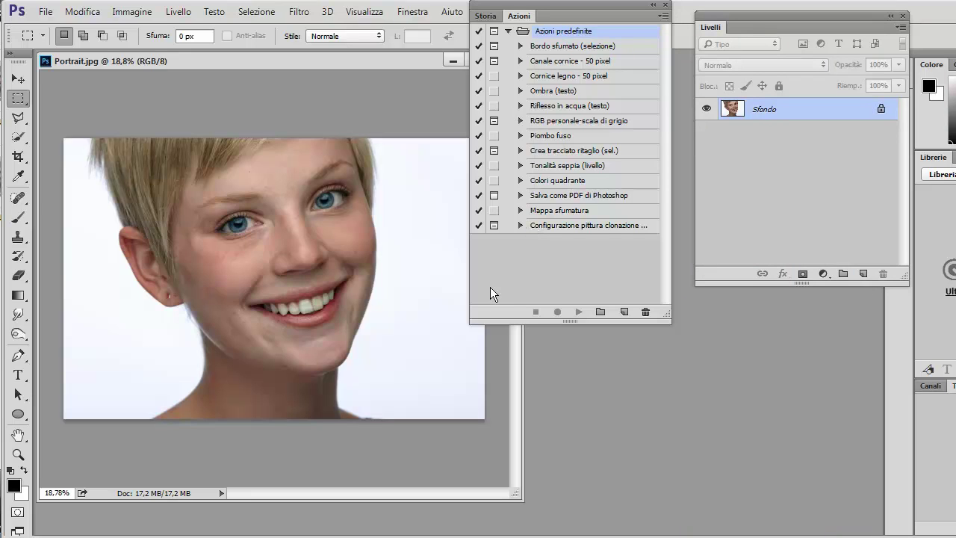
Turn Modalità pulsante on and back off, then nudge the Actions panel right and down.
click(662, 16)
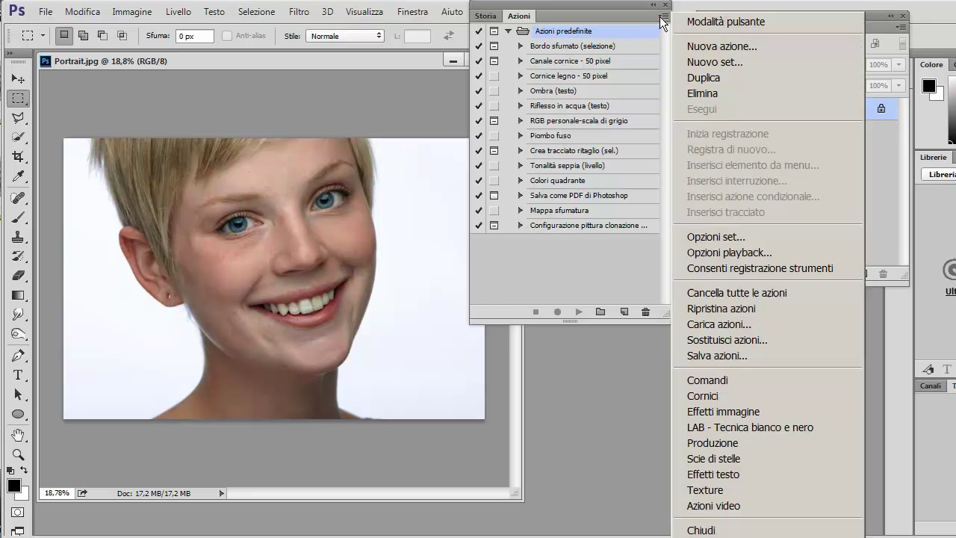
click(691, 23)
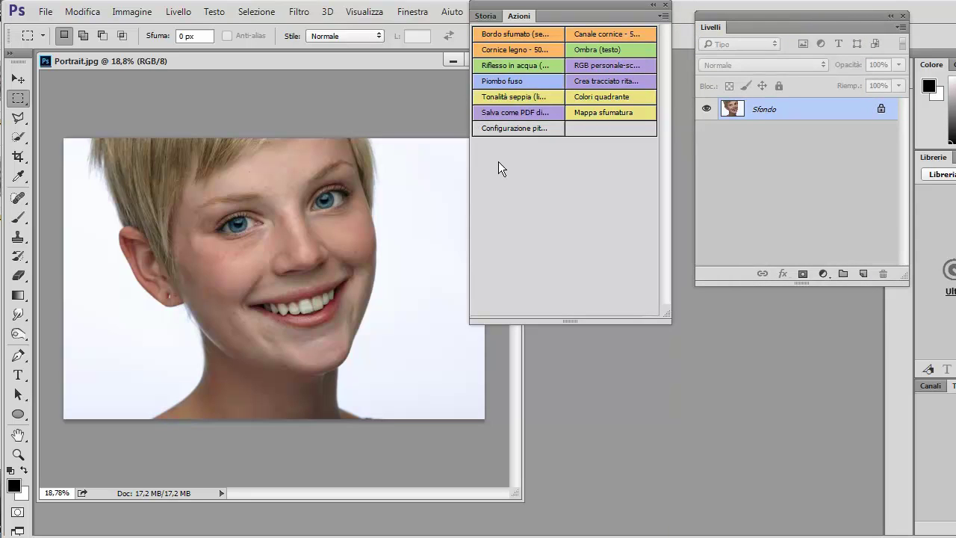
click(663, 16)
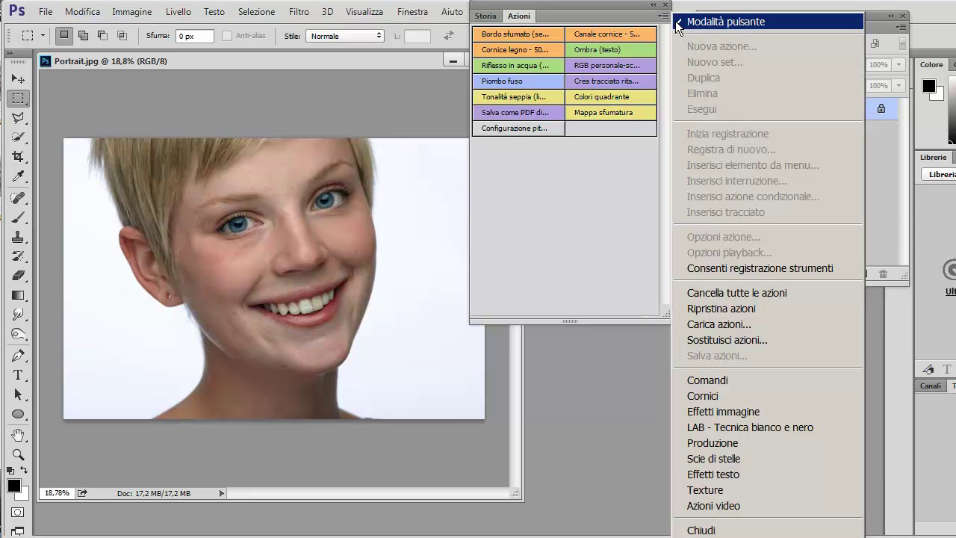
click(679, 22)
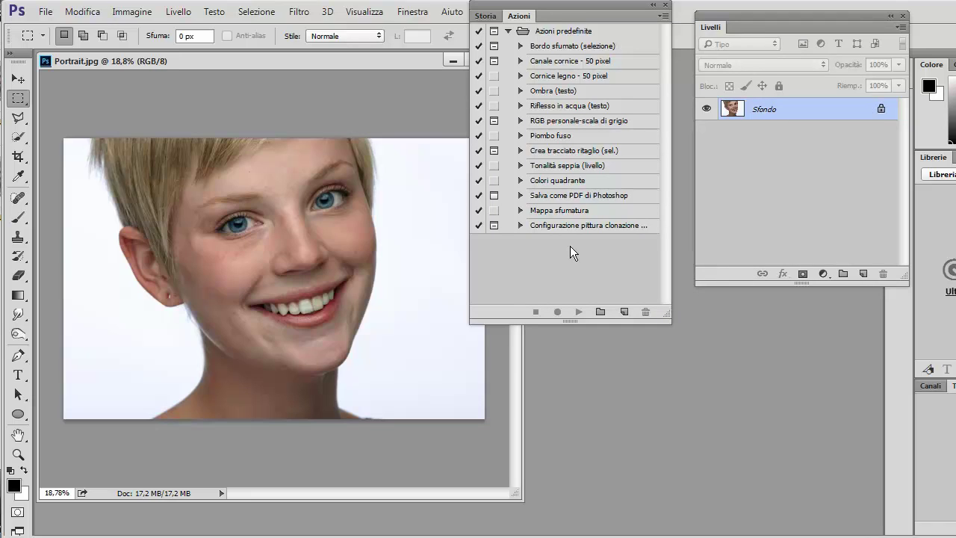
drag(567, 15, 591, 16)
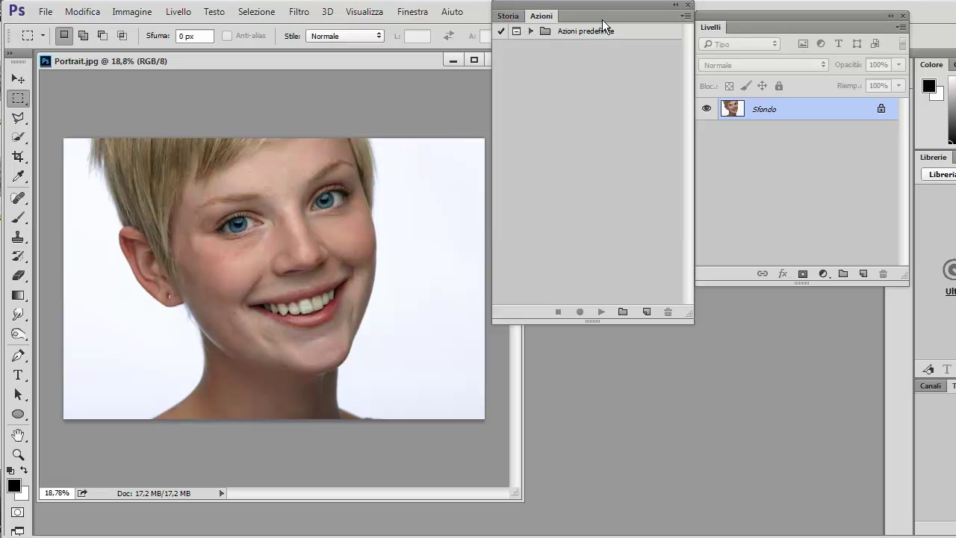
drag(602, 6, 595, 41)
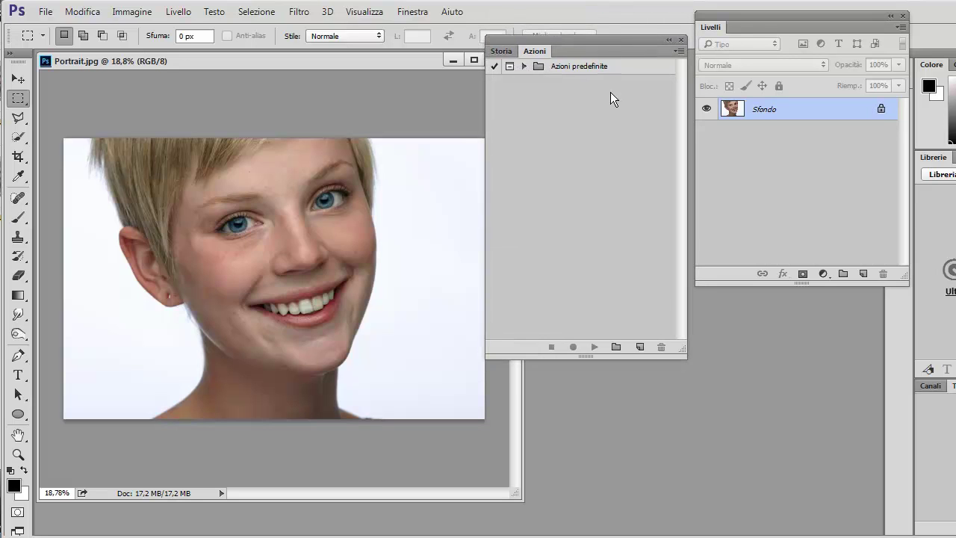
Create a new action set named 'Effetto seppia'.
click(678, 51)
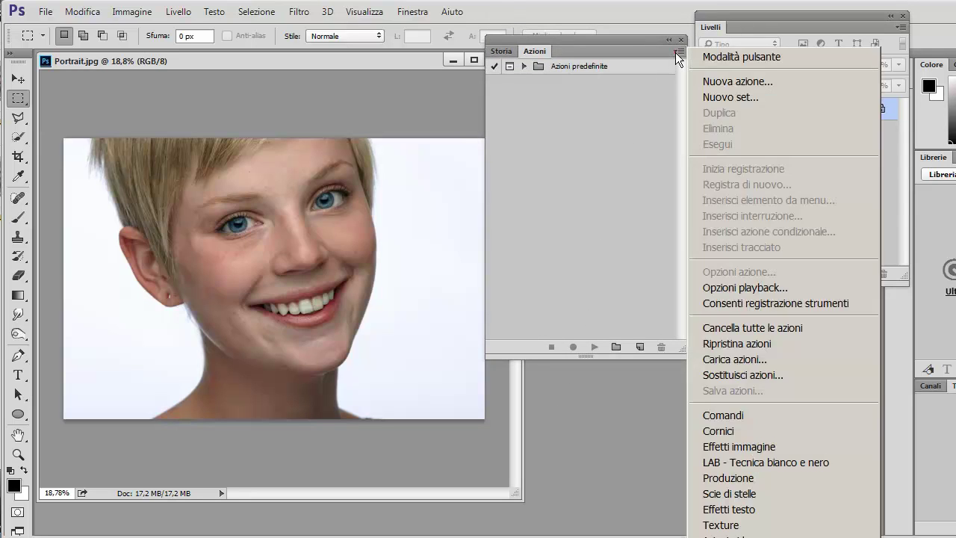
click(706, 98)
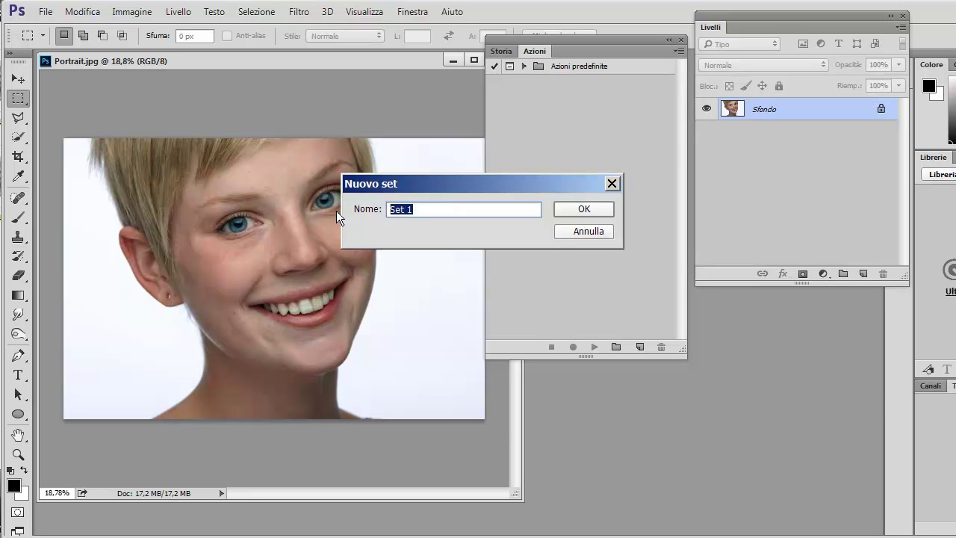
text(Se)
key(BackSpace)
key(BackSpace)
text(E)
text(ffetto )
text(seppia)
click(591, 210)
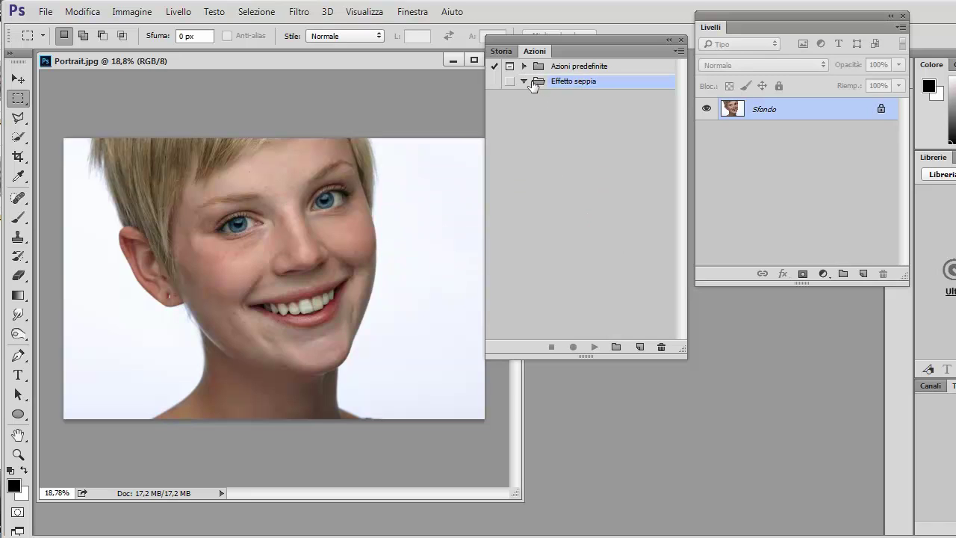
Collapse and re-expand the Effetto seppia set, then bring up the Actions panel menu.
click(524, 82)
click(524, 83)
click(677, 52)
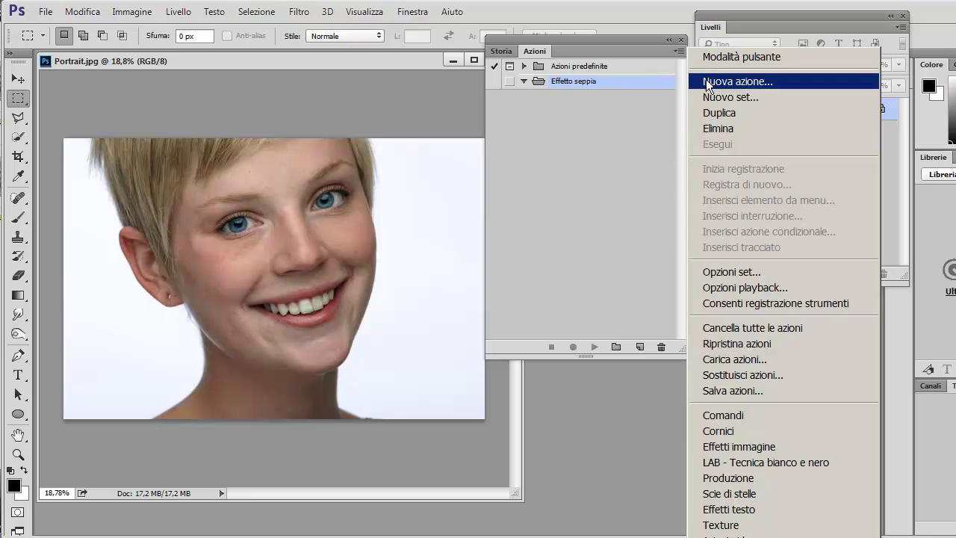
Create action 'Seppia 1' with function key and colour set to Nessuno, and start recording.
click(707, 82)
click(488, 210)
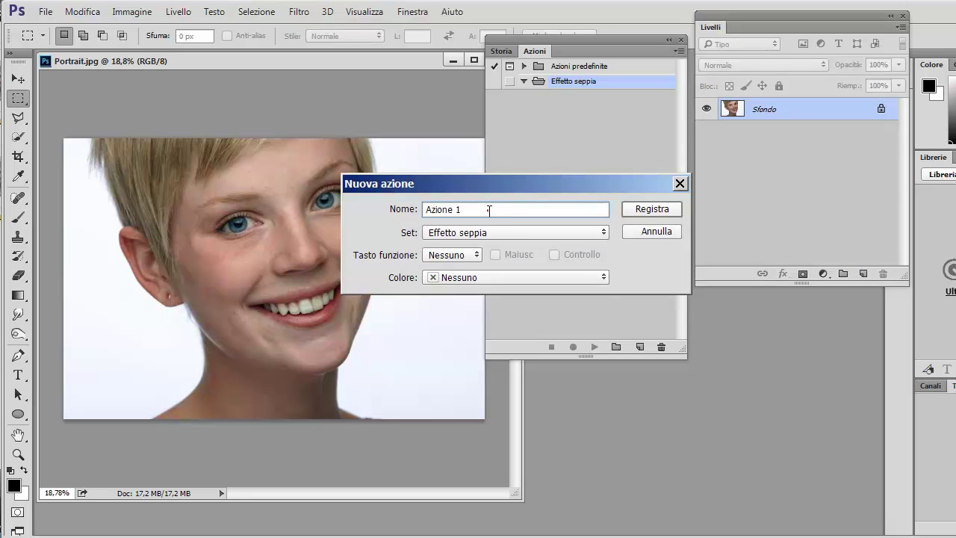
drag(481, 210, 412, 211)
text(Seppi)
text(a 1)
click(476, 254)
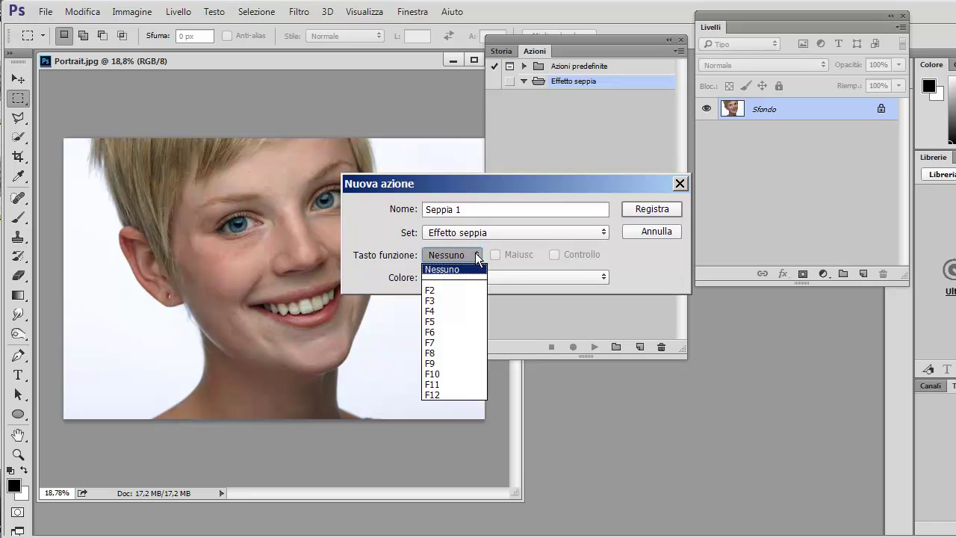
click(477, 251)
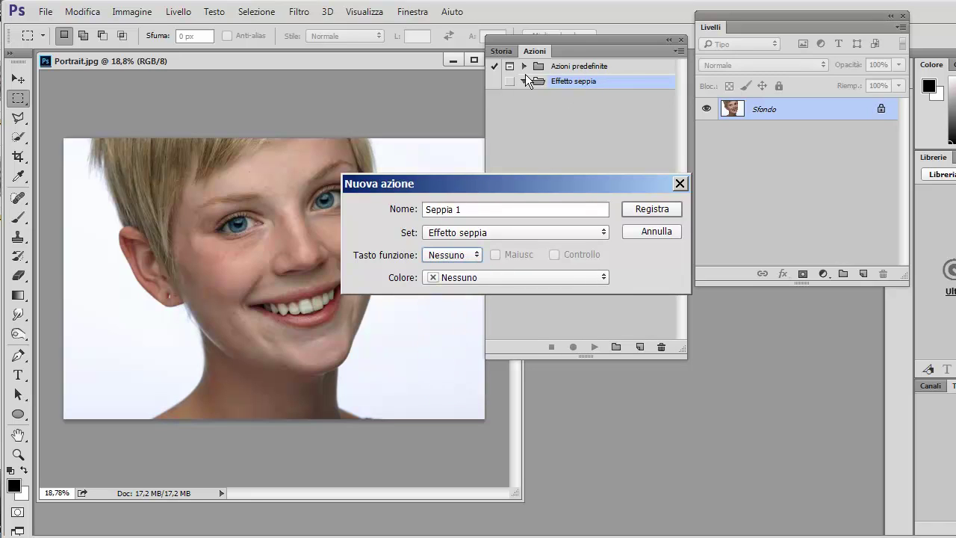
click(597, 278)
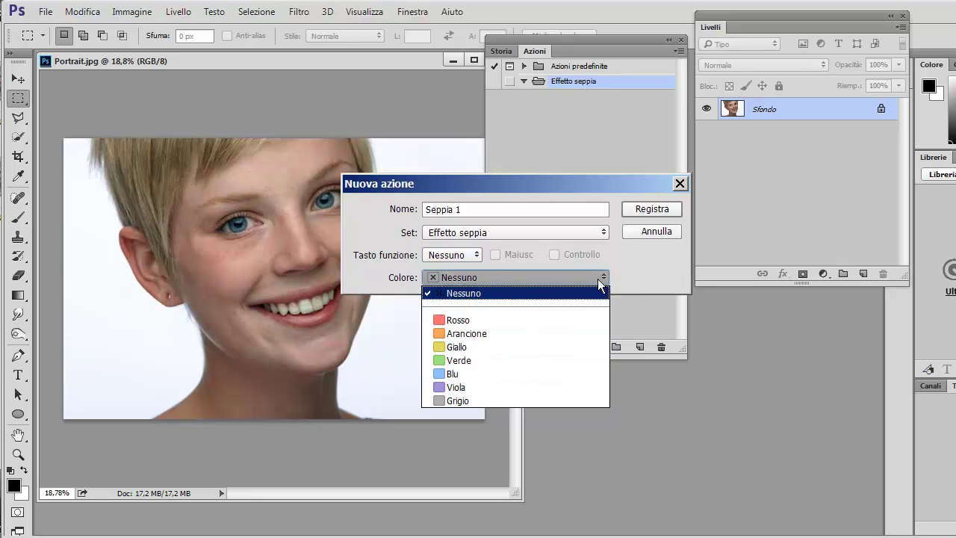
click(604, 278)
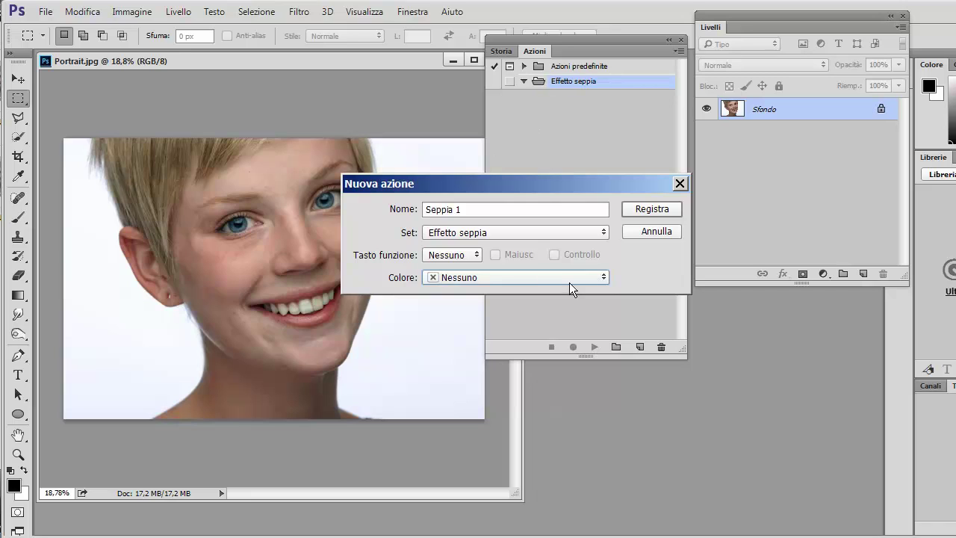
click(640, 211)
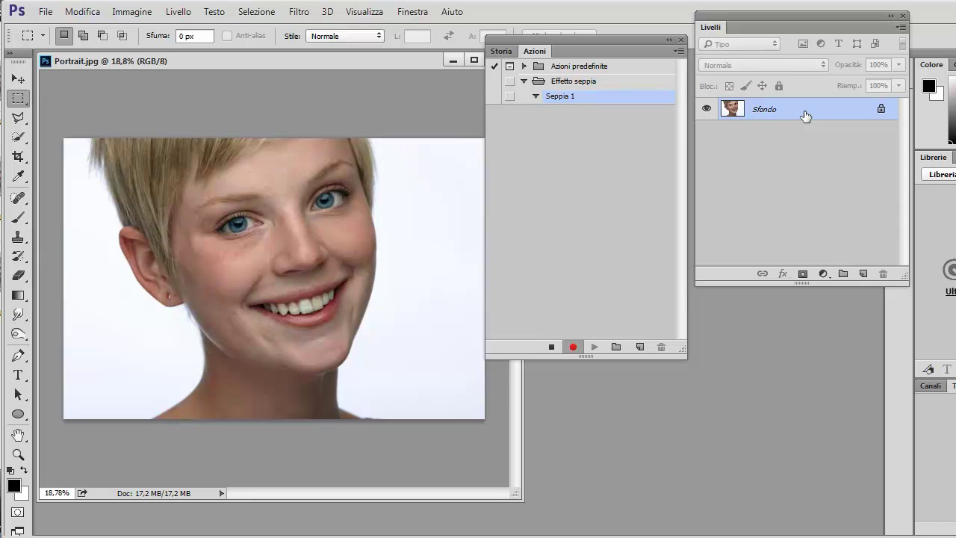
Duplicate the background into a new layer, Livello 1, with Ctrl+J.
click(183, 12)
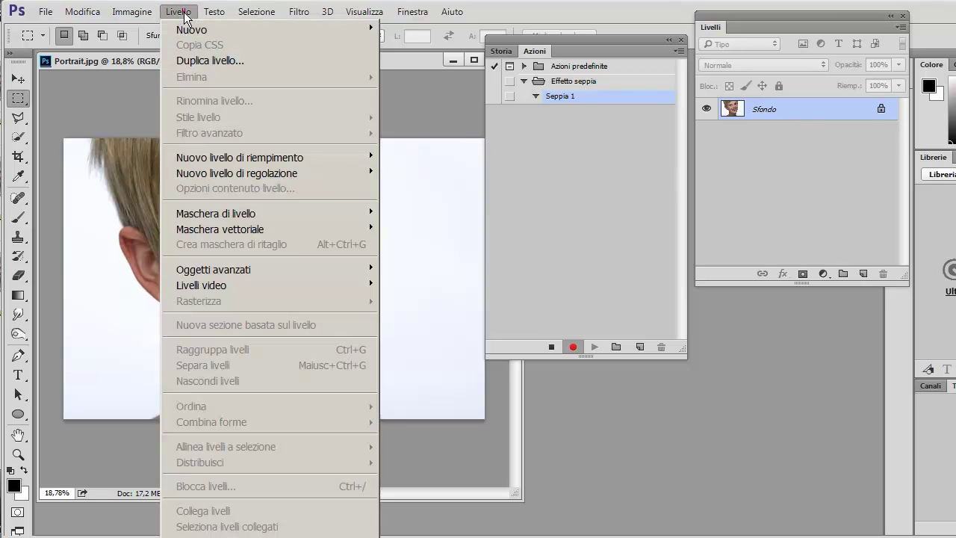
click(188, 12)
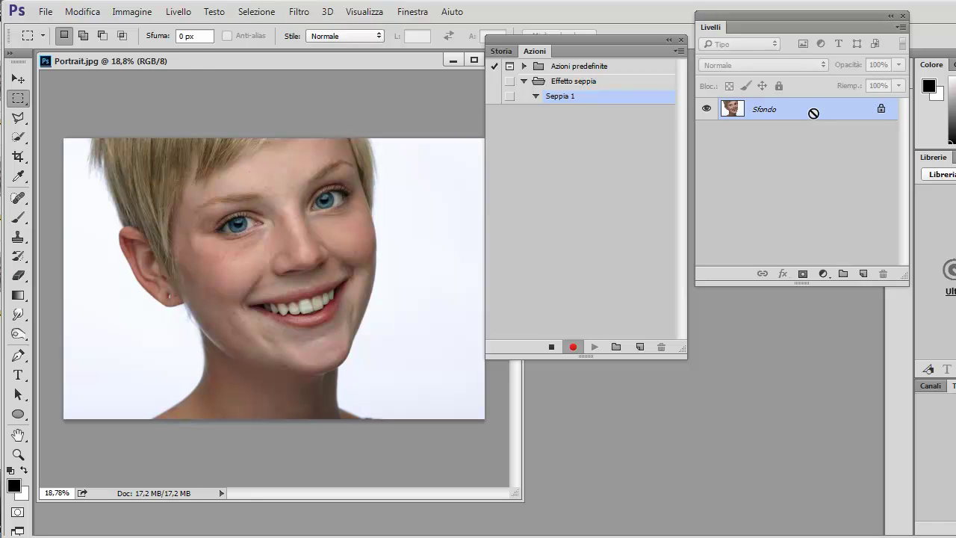
key(ctrl+j)
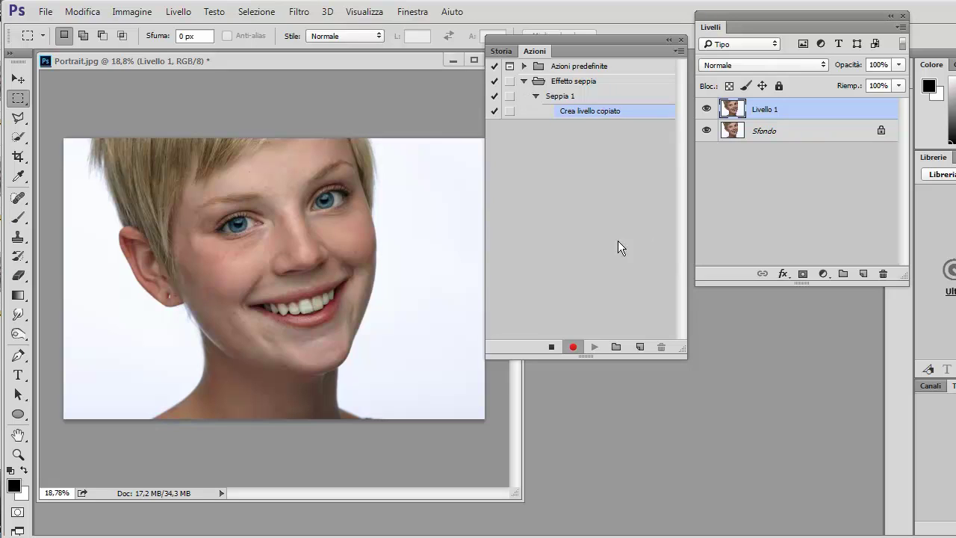
Desaturate Livello 1 to greyscale with Togli saturazione (Shift+Ctrl+U).
click(129, 13)
mouse_move(149, 54)
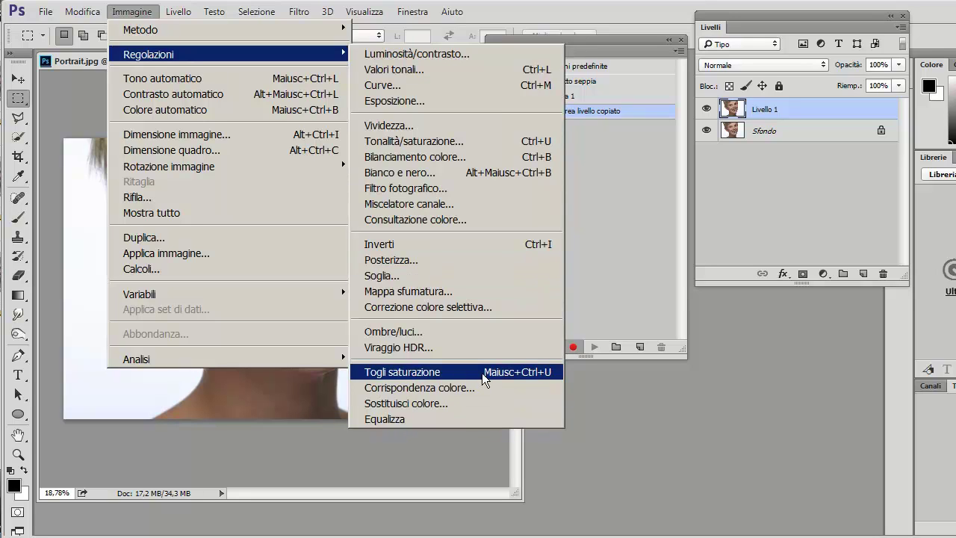
click(801, 109)
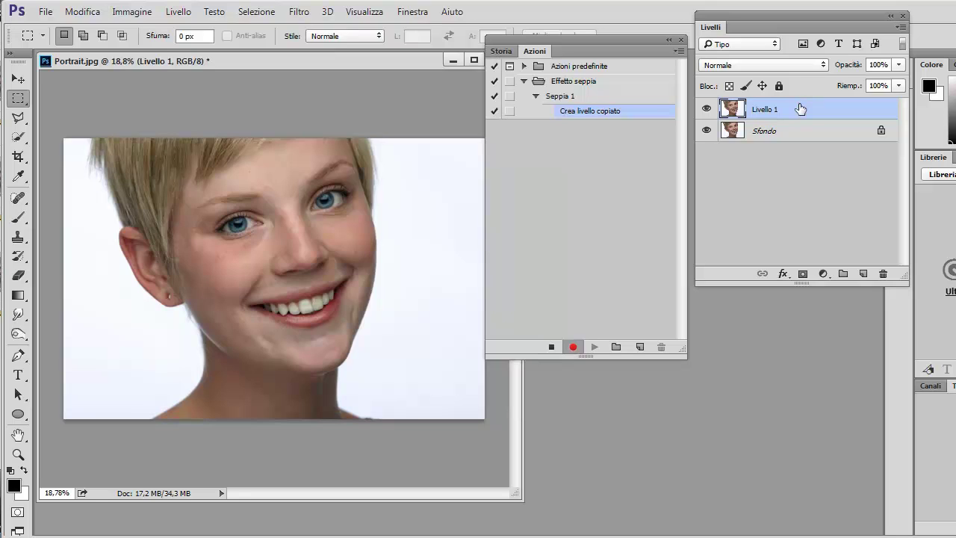
key(ctrl+shift+u)
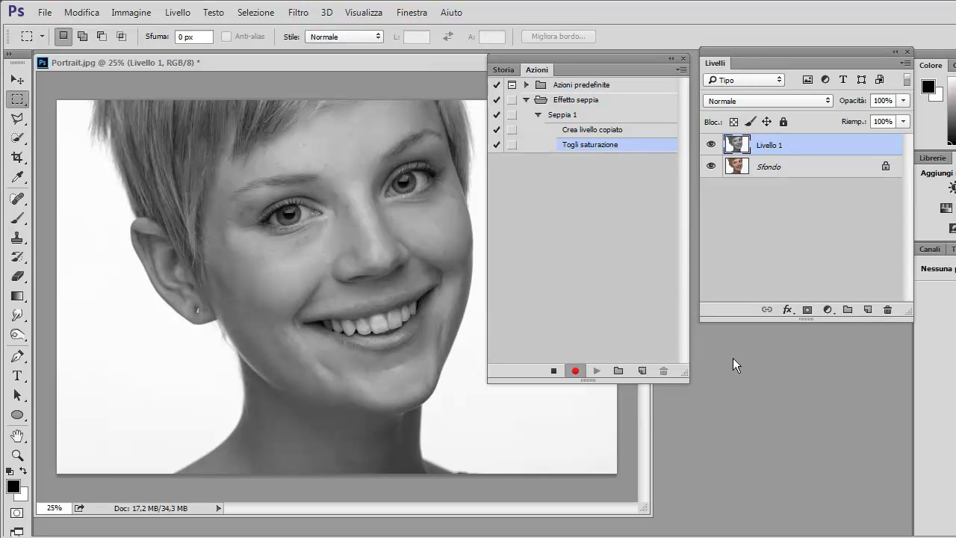
Add a Tonalità/saturazione adjustment layer with Colora on and hue shifted toward brown.
click(829, 311)
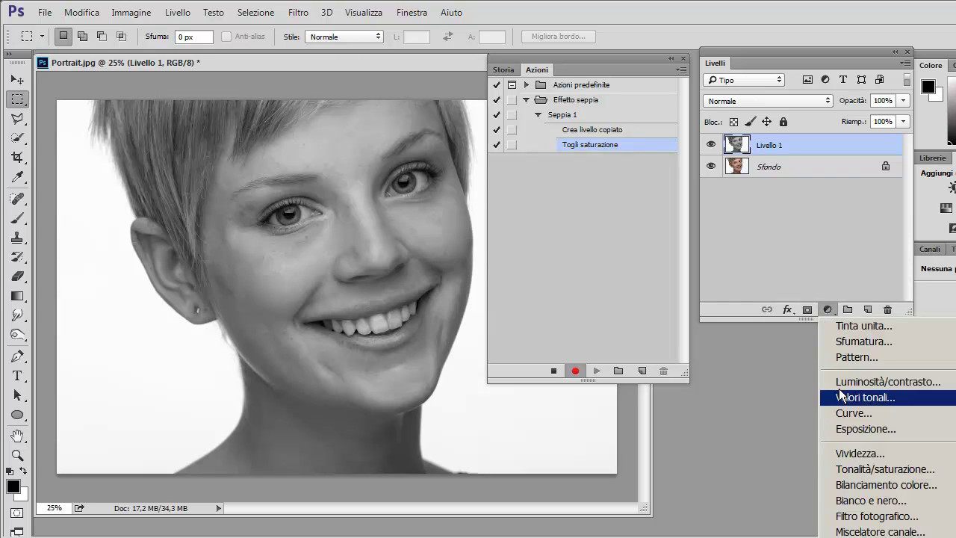
click(845, 470)
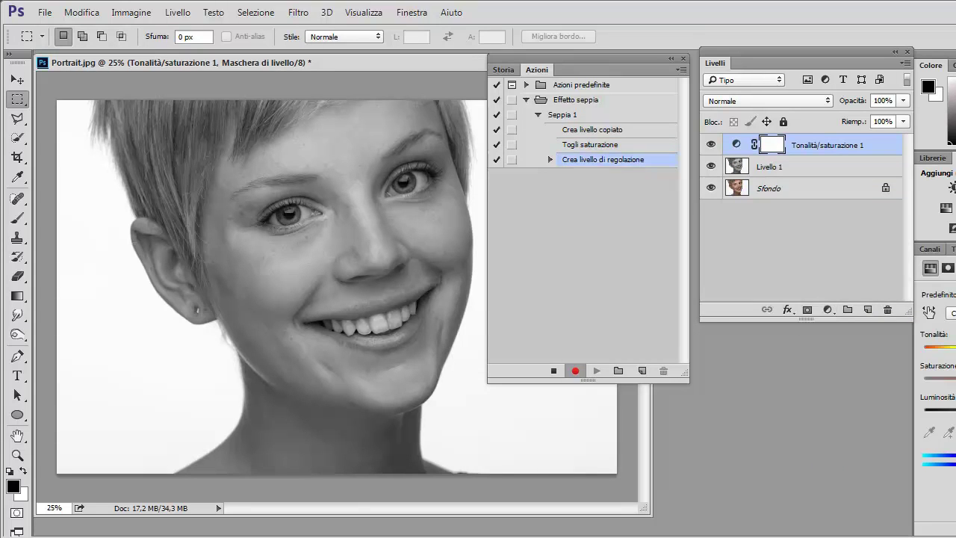
mouse_move(582, 273)
mouse_down()
mouse_move(699, 226)
mouse_move(689, 224)
mouse_up()
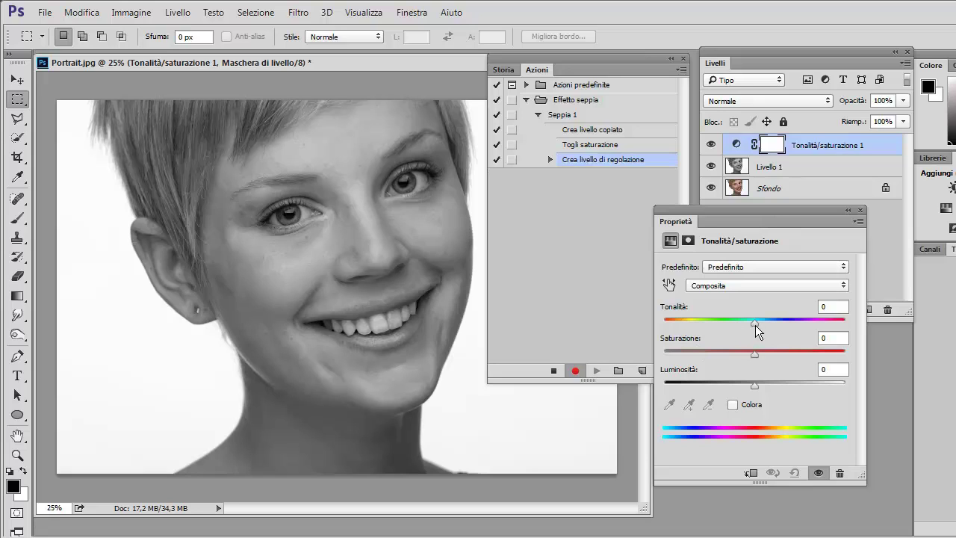
click(733, 405)
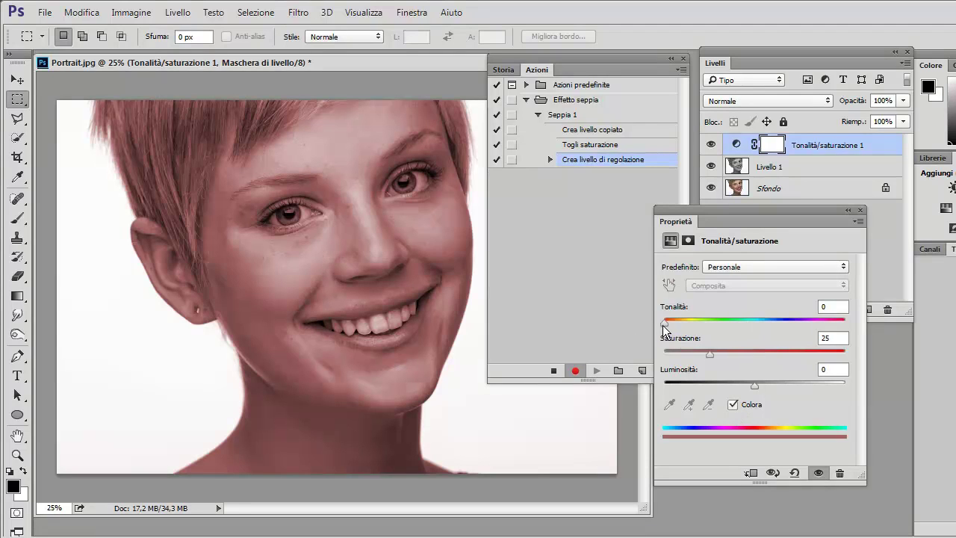
drag(662, 325, 681, 330)
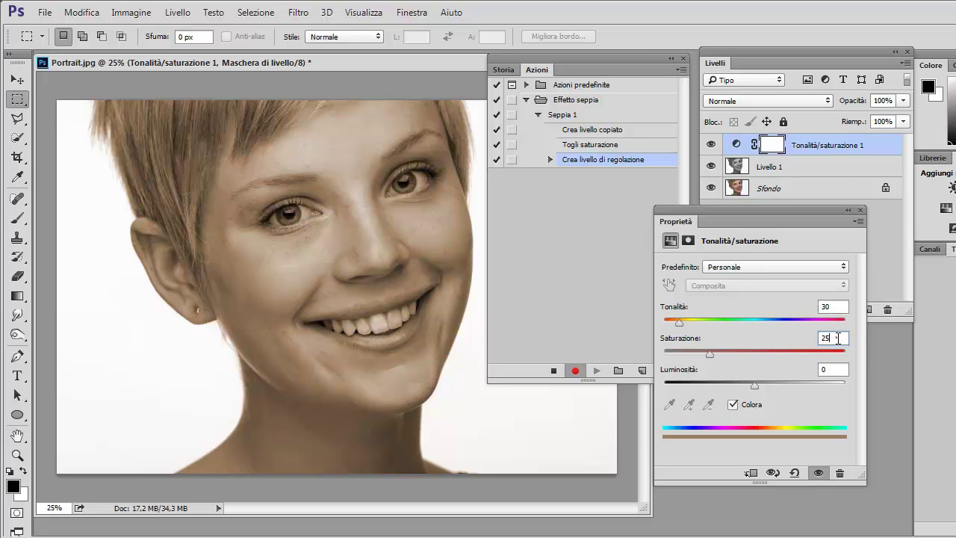
Fine-tune the tint to hue 36 and saturation 16, then reselect Livello 1.
drag(839, 338, 806, 334)
text(1)
text(5)
drag(679, 326, 683, 330)
drag(691, 355, 692, 356)
drag(777, 213, 955, 347)
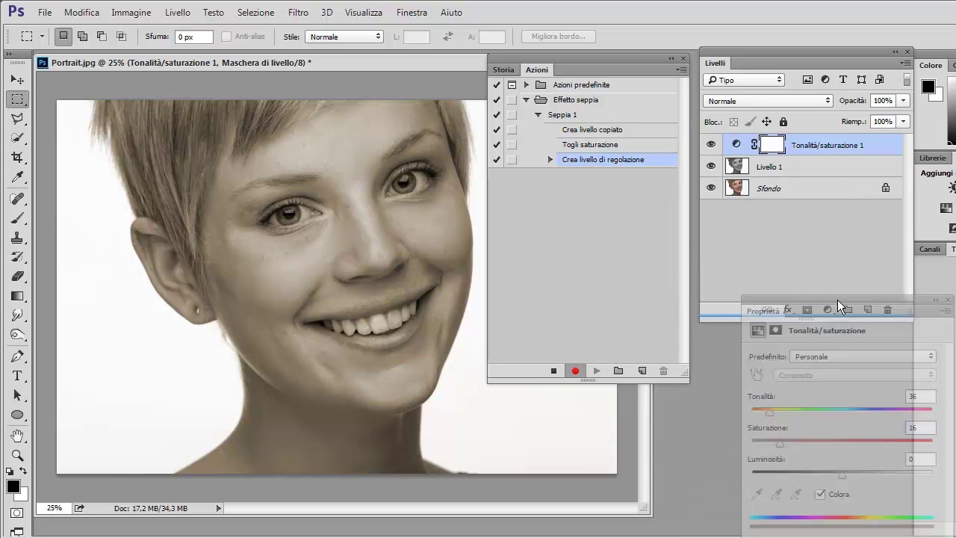
click(829, 172)
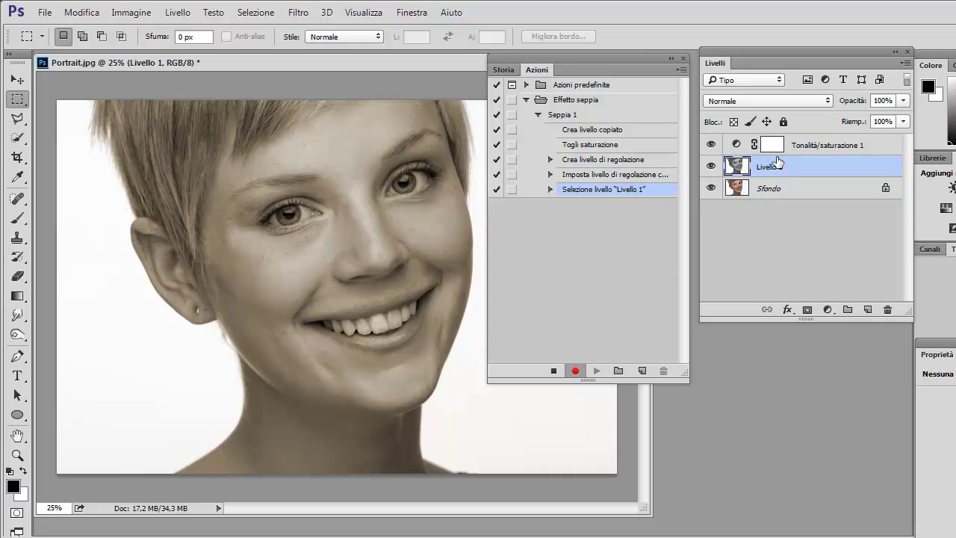
Stop recording, delete the Selezione livello step, and check the hue 36/saturation 16 settings.
click(553, 371)
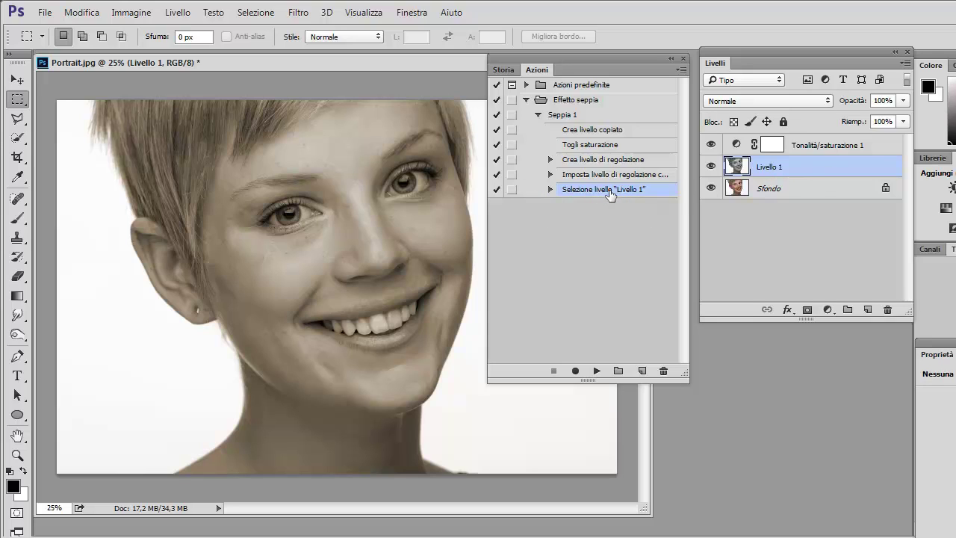
drag(611, 193, 664, 371)
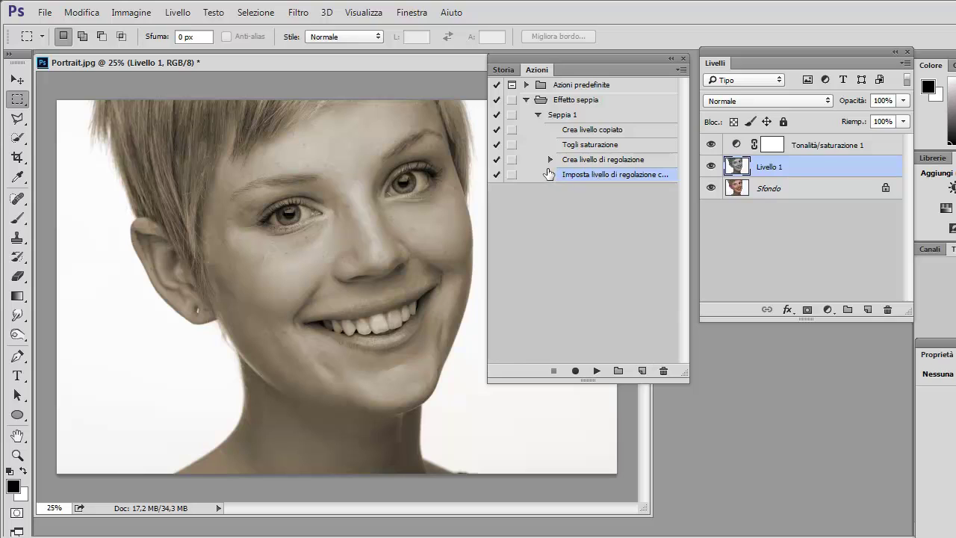
click(550, 174)
click(550, 174)
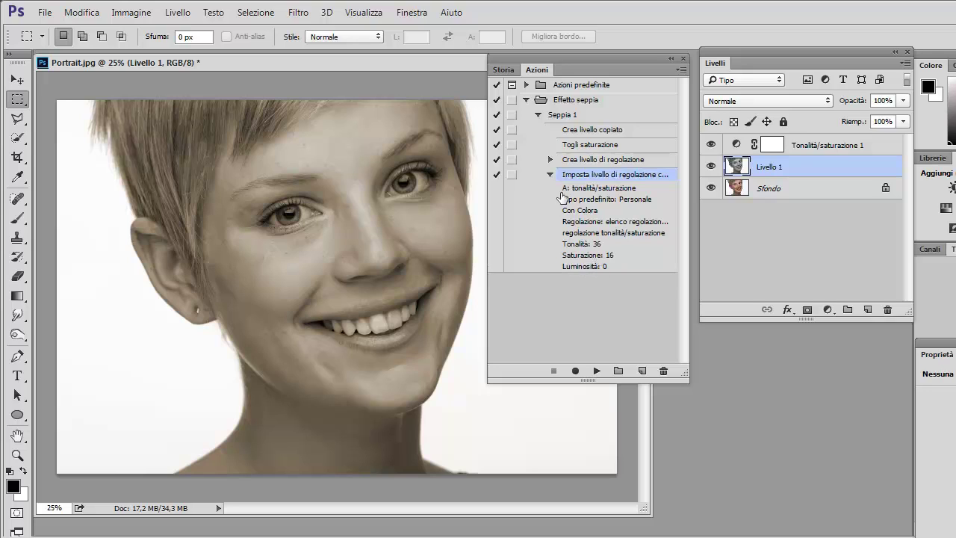
click(550, 174)
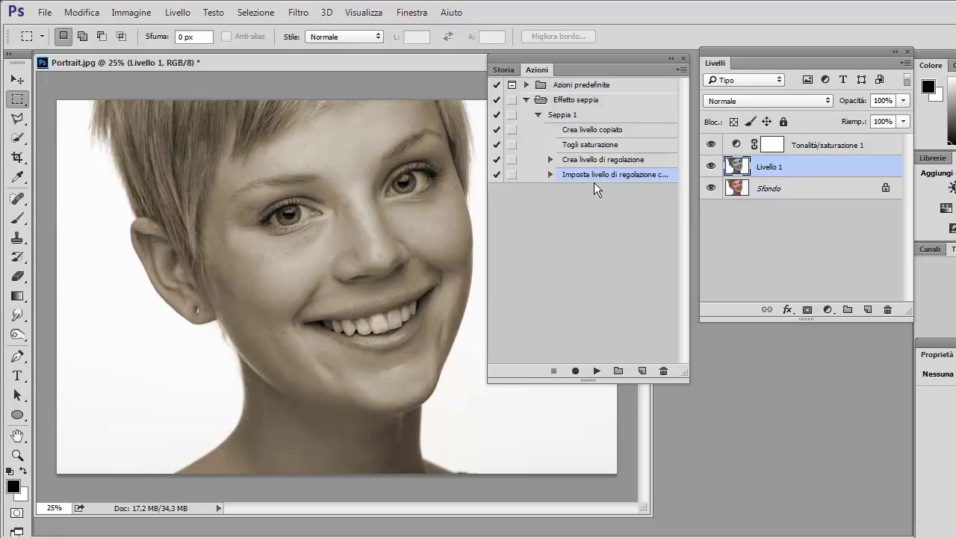
Revert the portrait with F12 and play Seppia 1 to reapply the sepia tone.
key(F12)
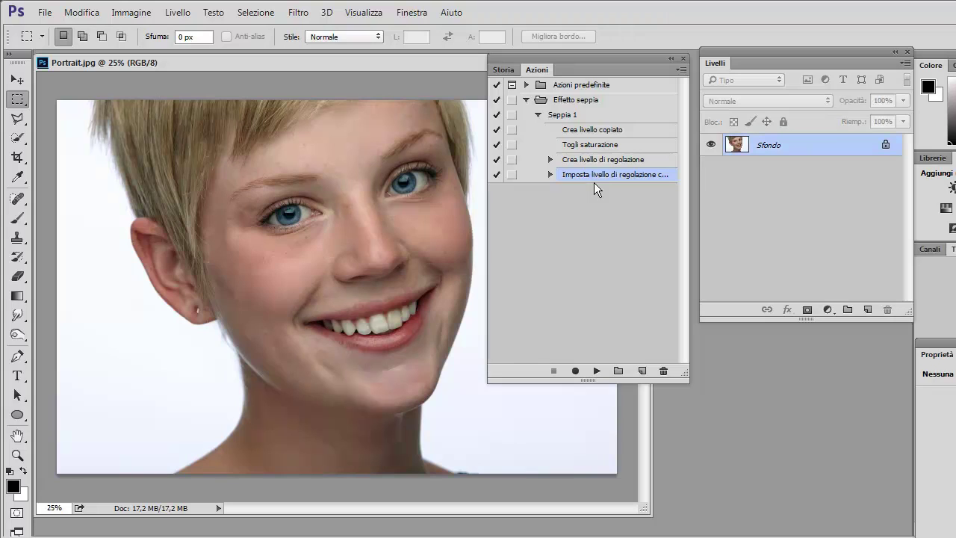
click(560, 115)
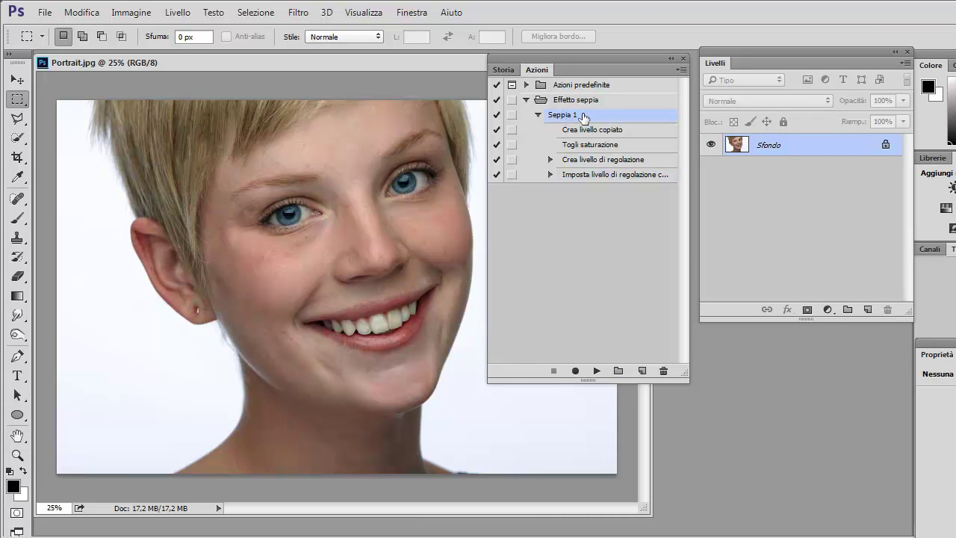
click(597, 371)
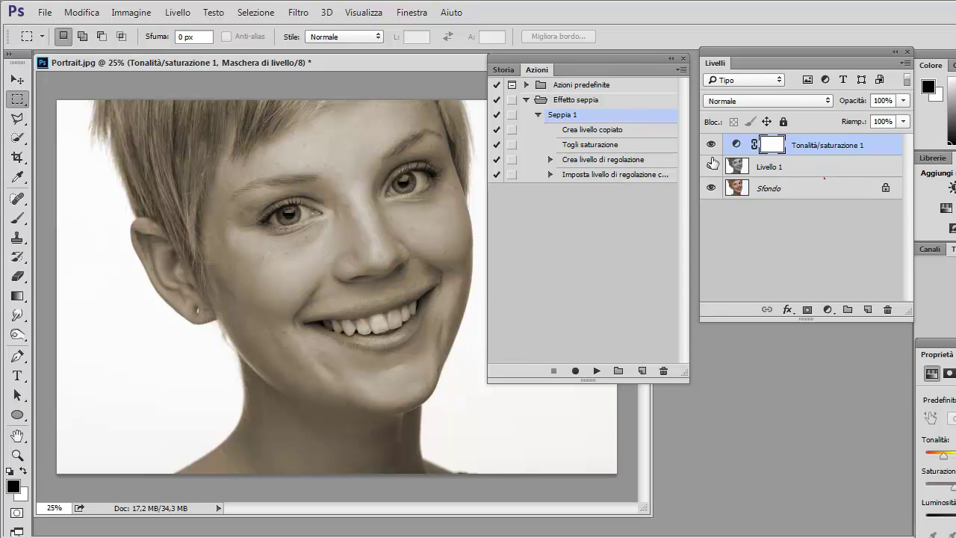
Expand and collapse Seppia 1 to review its four recorded steps.
click(539, 117)
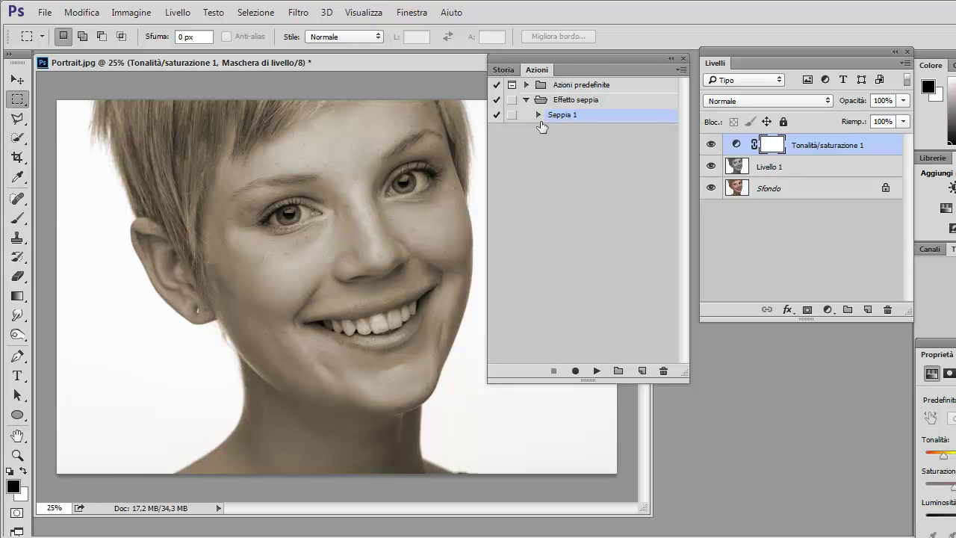
click(539, 116)
click(538, 116)
click(538, 115)
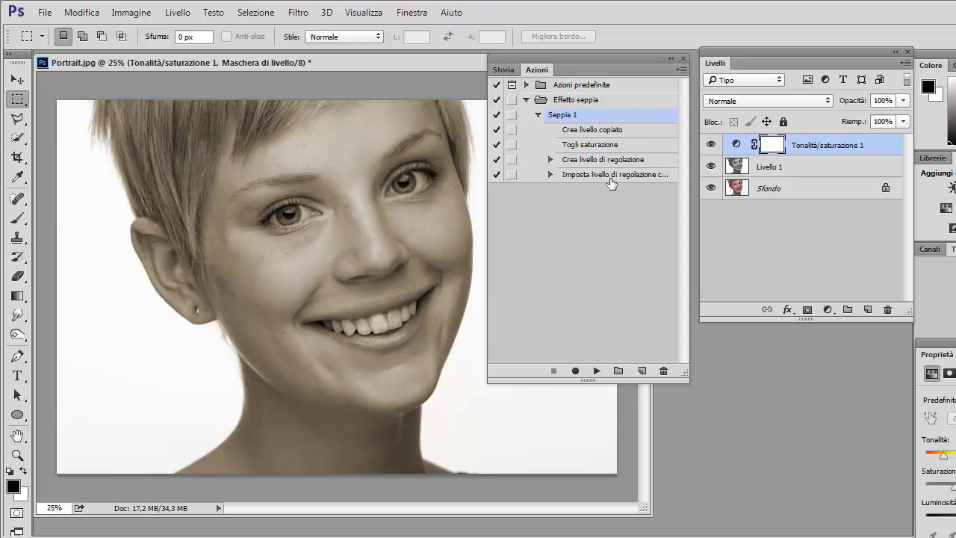
click(538, 117)
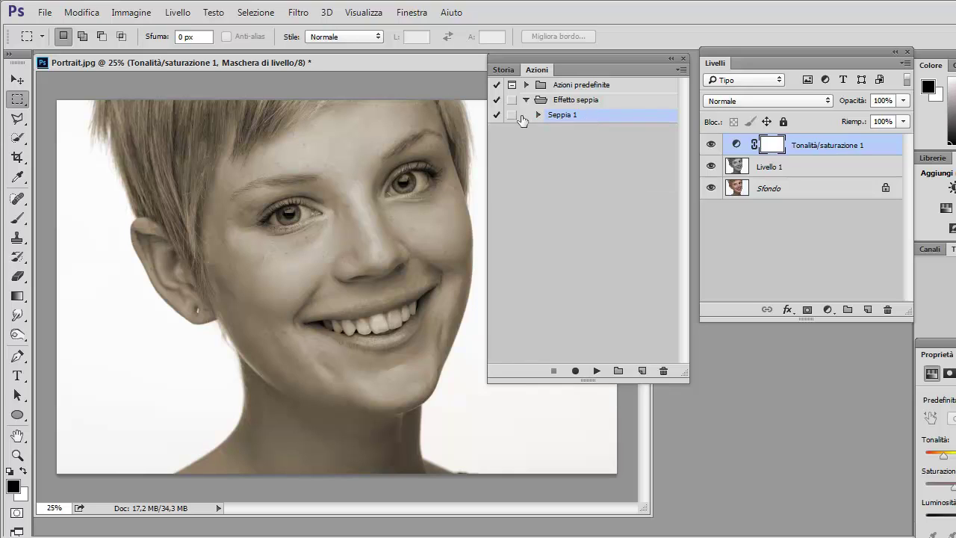
Duplicate Seppia 1 and rename the copy from 'Seppia 1 copia' to 'Seppia 2'.
drag(609, 120, 642, 371)
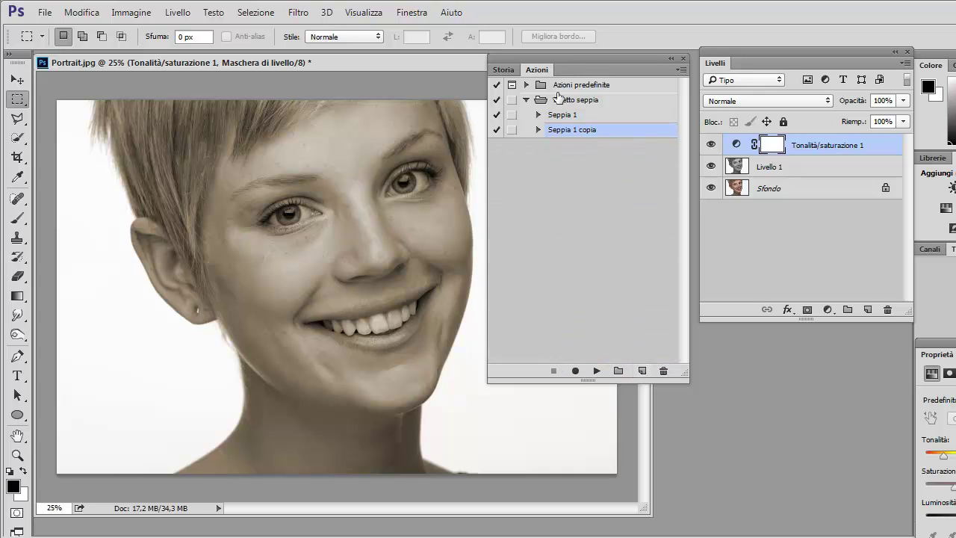
double_click(598, 132)
click(601, 131)
drag(597, 132, 577, 130)
text(2)
key(Return)
click(538, 130)
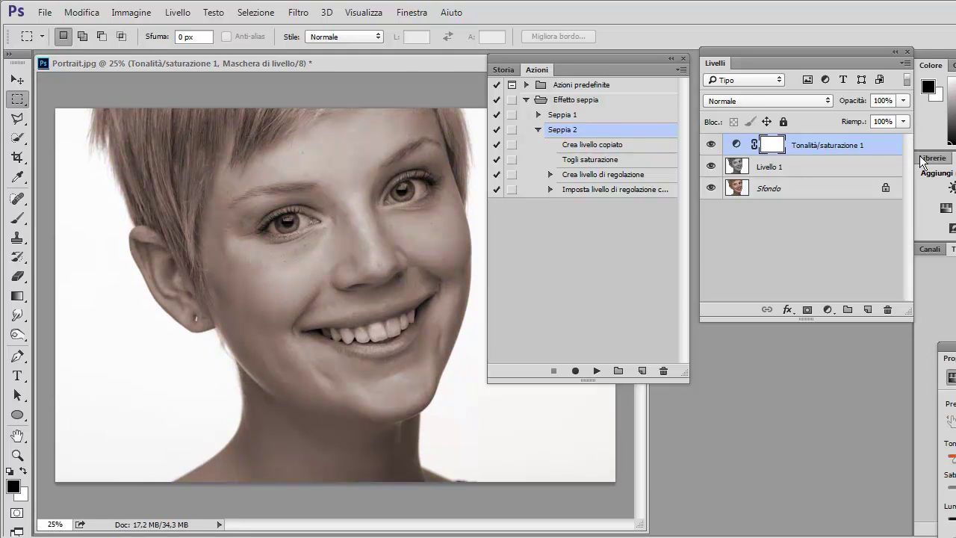
Delete the Hue/Saturation layer and Seppia 2's two adjustment steps, then resume recording.
drag(866, 148, 887, 308)
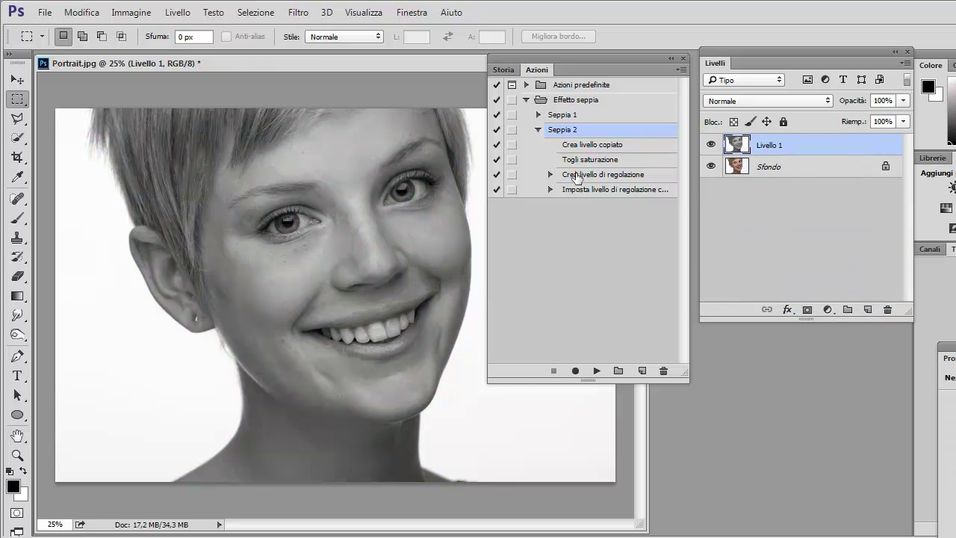
click(575, 176)
shift+click(588, 191)
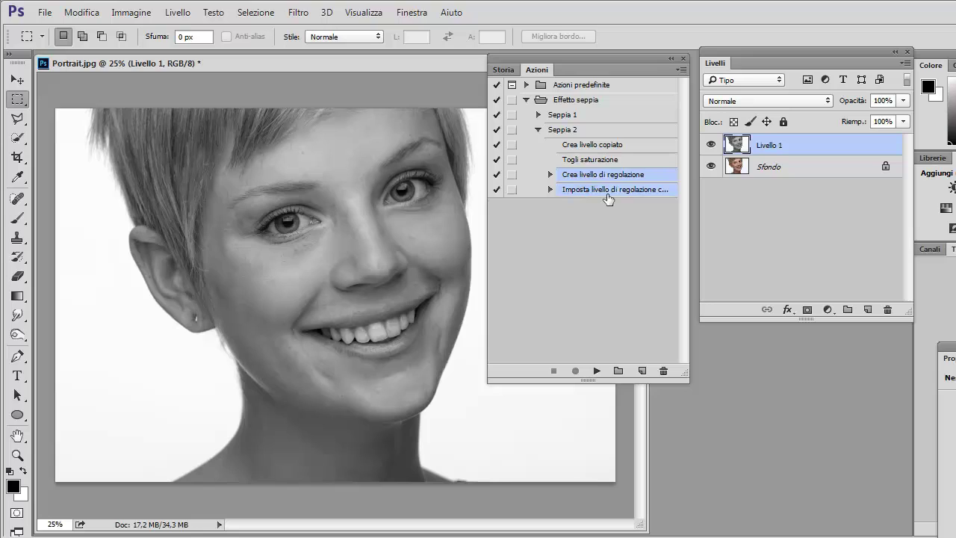
drag(624, 193, 664, 371)
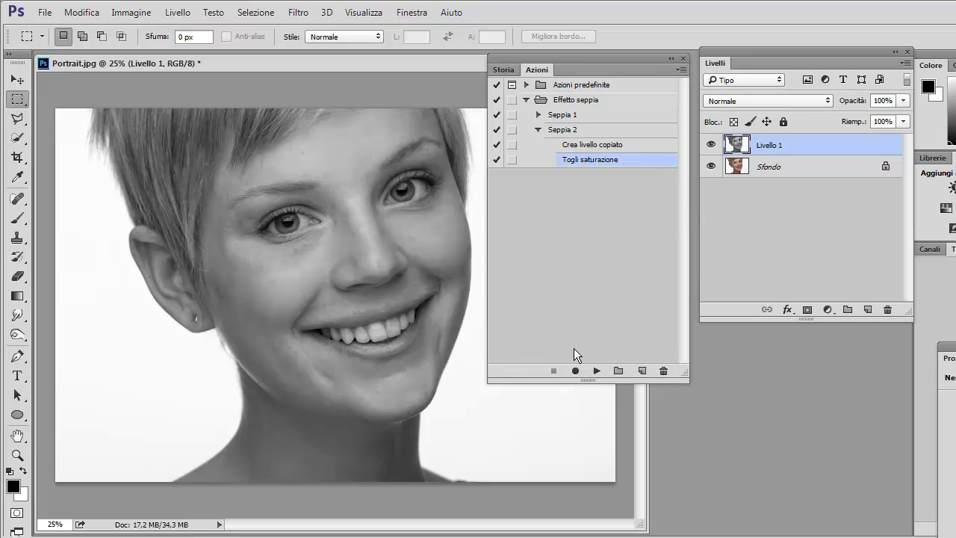
click(575, 371)
Record a colorized Tonalità/saturazione layer at hue 30, saturation 34 into Seppia 2.
click(828, 311)
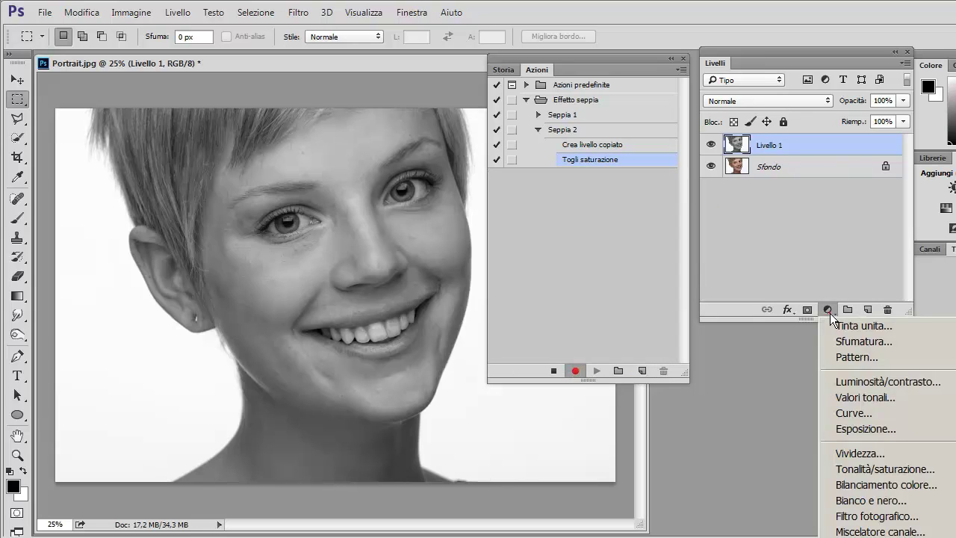
click(858, 469)
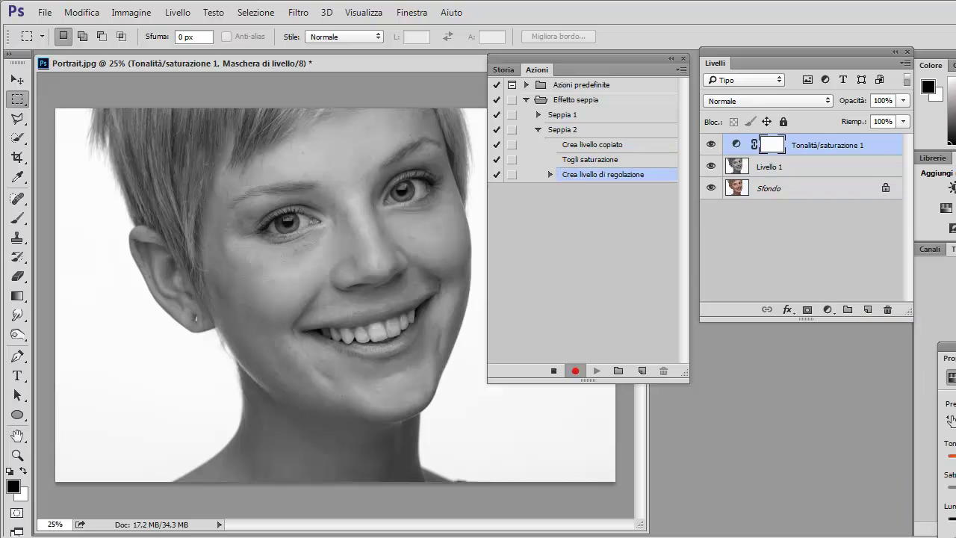
drag(947, 358, 674, 195)
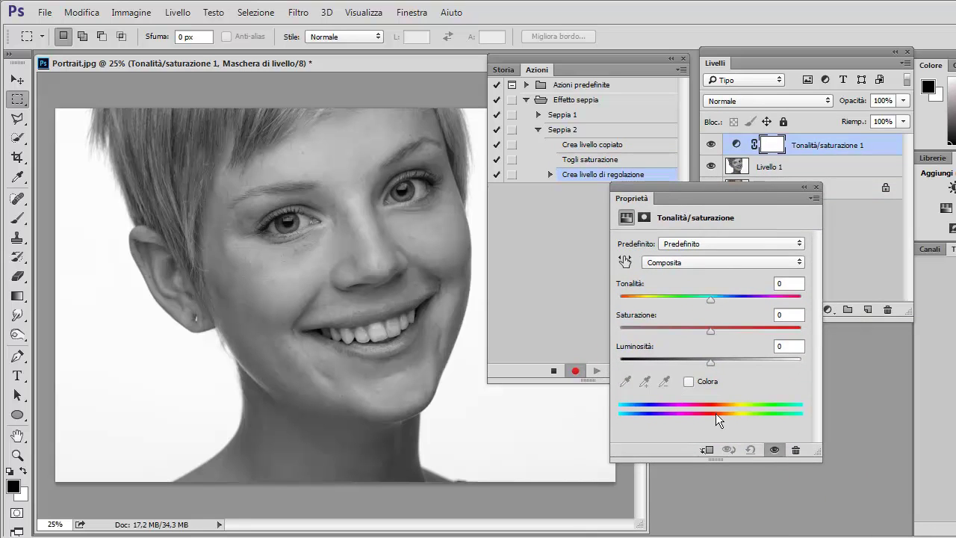
click(689, 381)
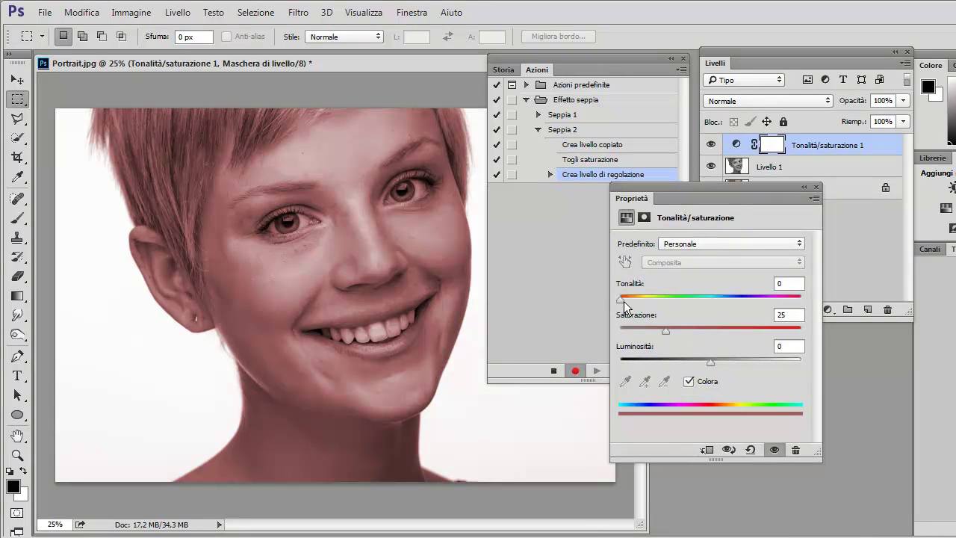
drag(620, 301, 682, 331)
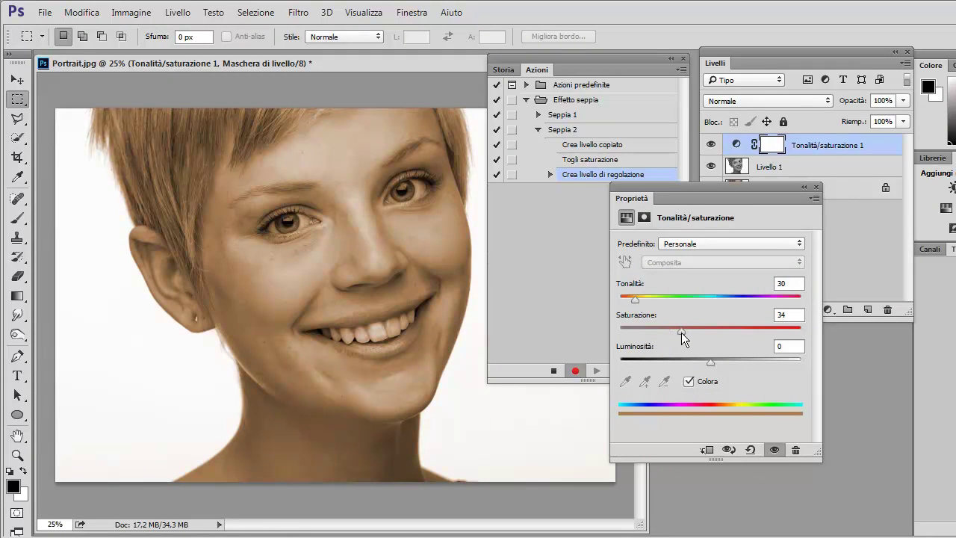
drag(729, 188, 821, 339)
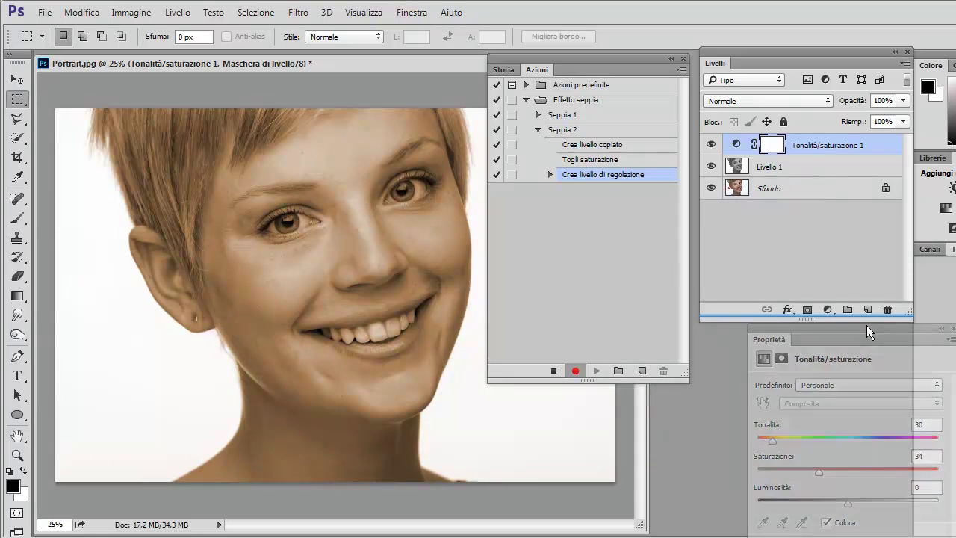
Stop recording, revert with F12, and play Seppia 2 on the original photo.
click(554, 371)
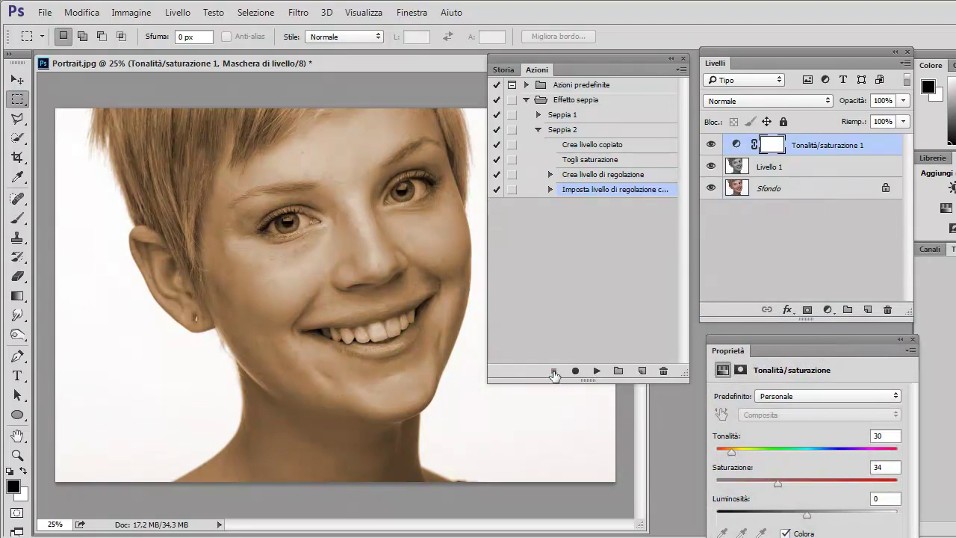
click(565, 131)
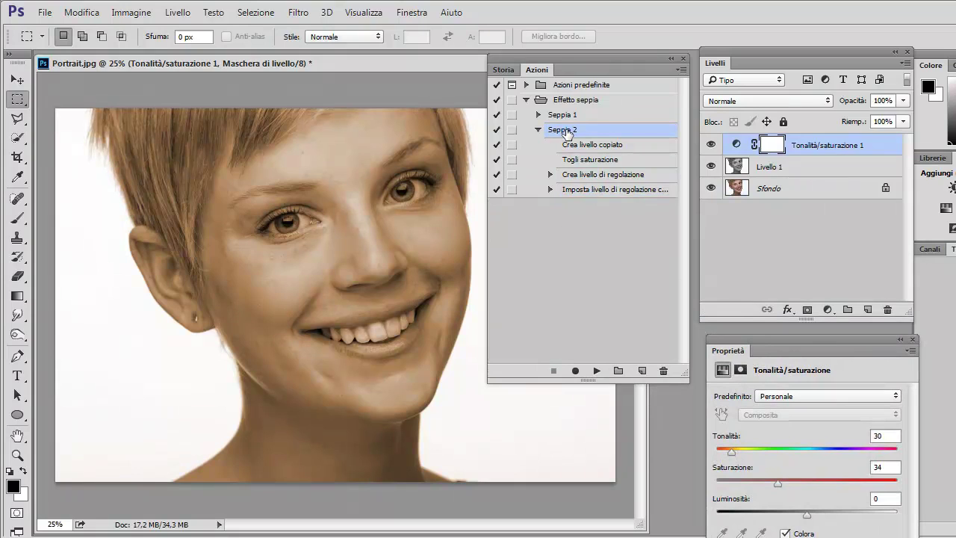
key(F12)
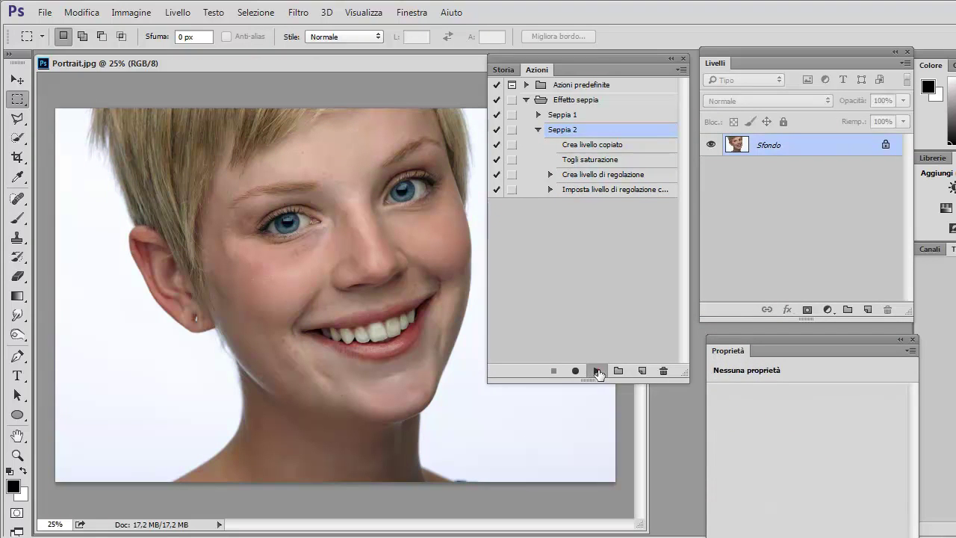
click(598, 371)
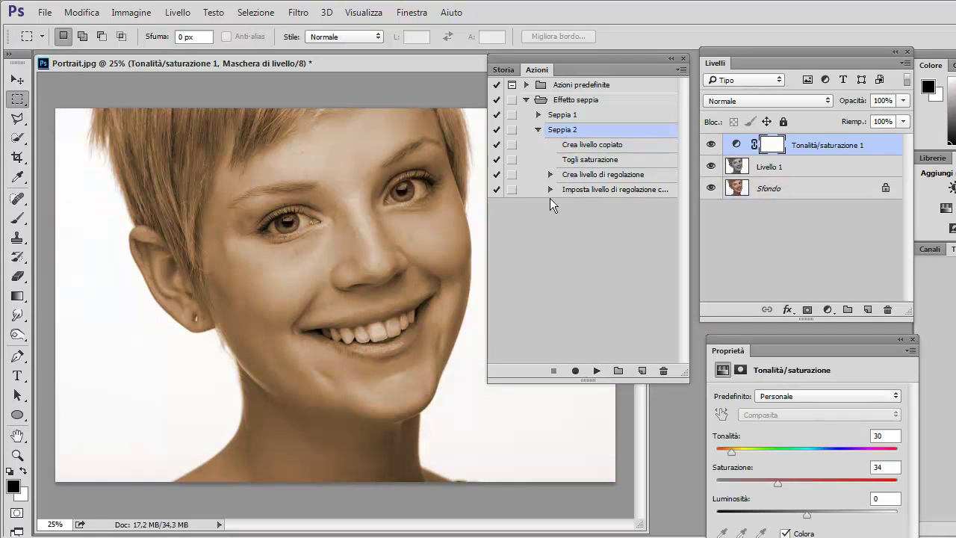
Check Seppia 2's settings step reads hue 30, saturation 34, then reselect Seppia 2.
click(551, 190)
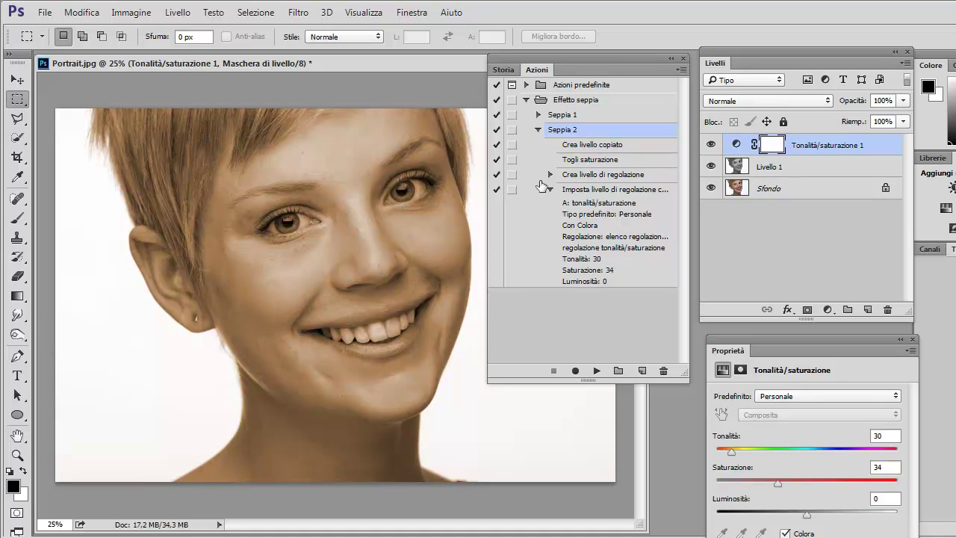
click(550, 189)
click(625, 115)
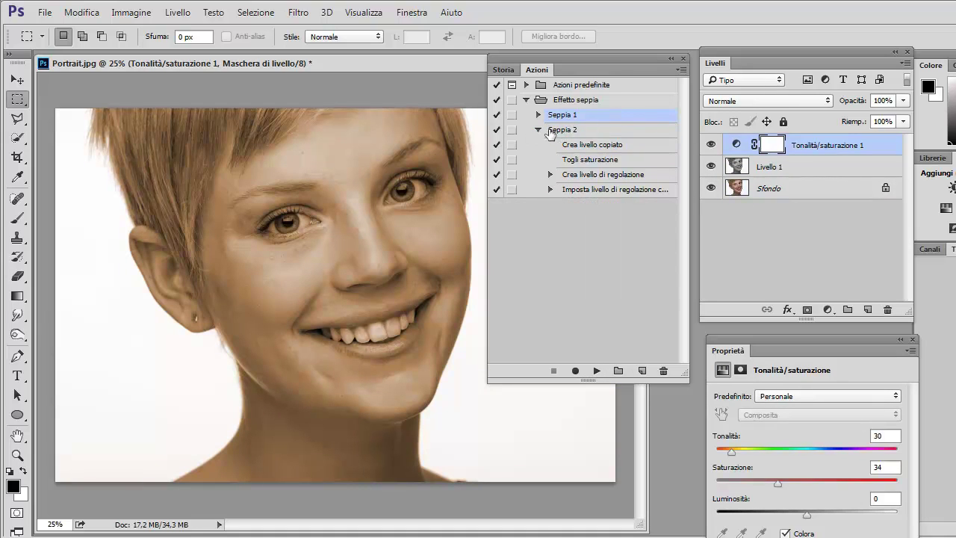
click(538, 130)
click(588, 131)
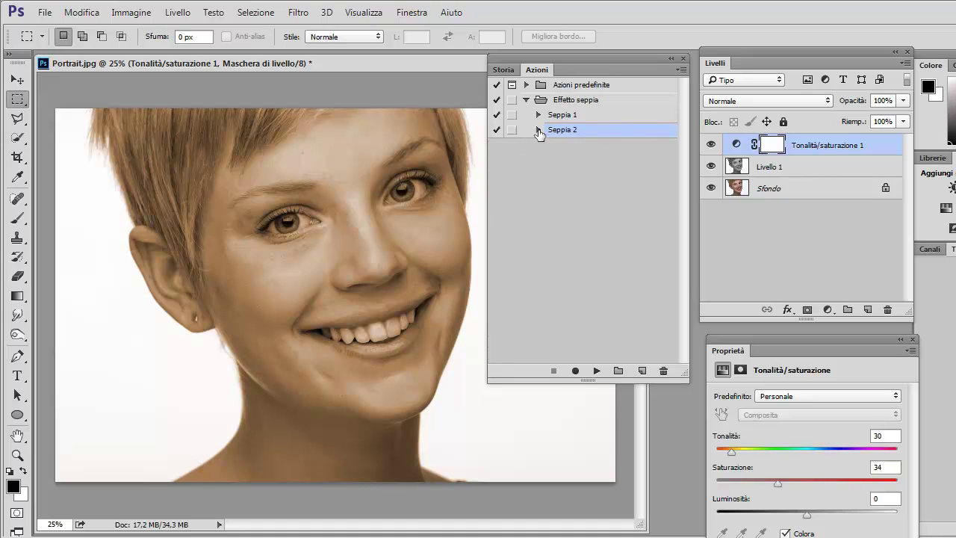
Expand both actions and drag Seppia 1's adjustment-layer step into Seppia 2 and back.
click(538, 130)
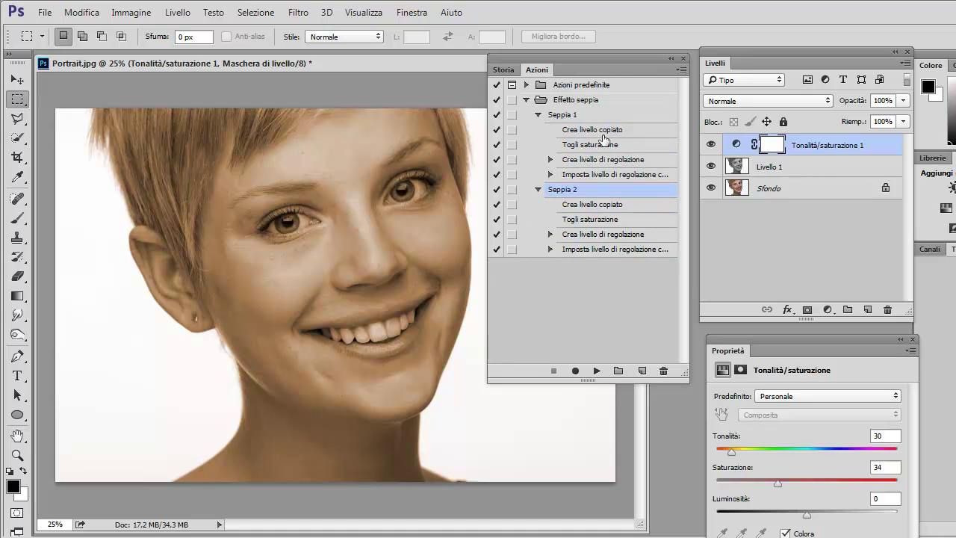
click(595, 161)
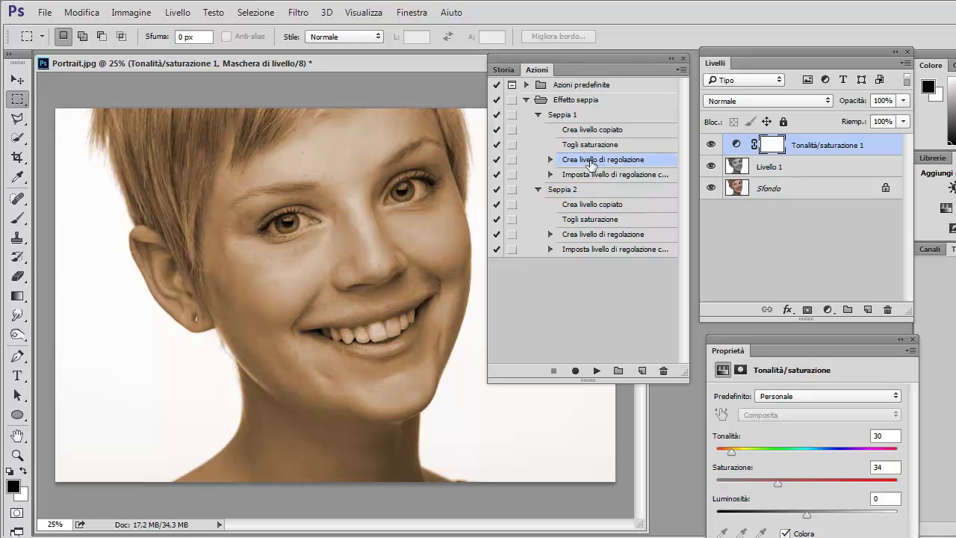
drag(604, 163, 607, 212)
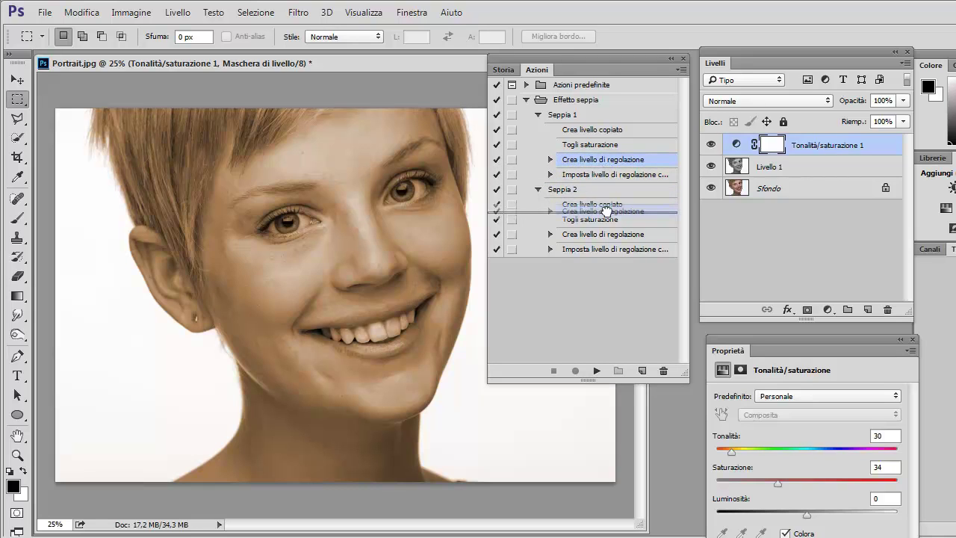
drag(607, 211, 612, 154)
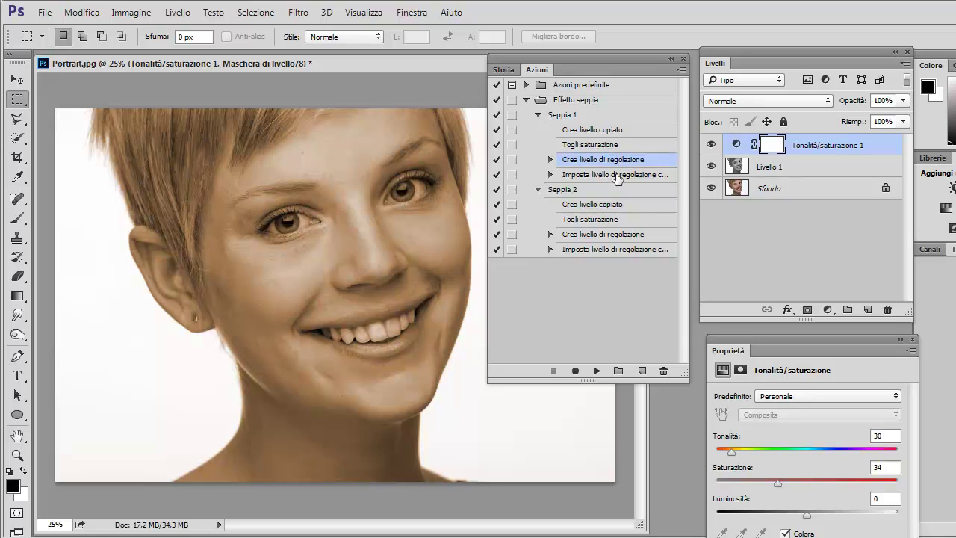
Duplicate Seppia 1's hue/saturation settings step and delete the extra step.
click(617, 176)
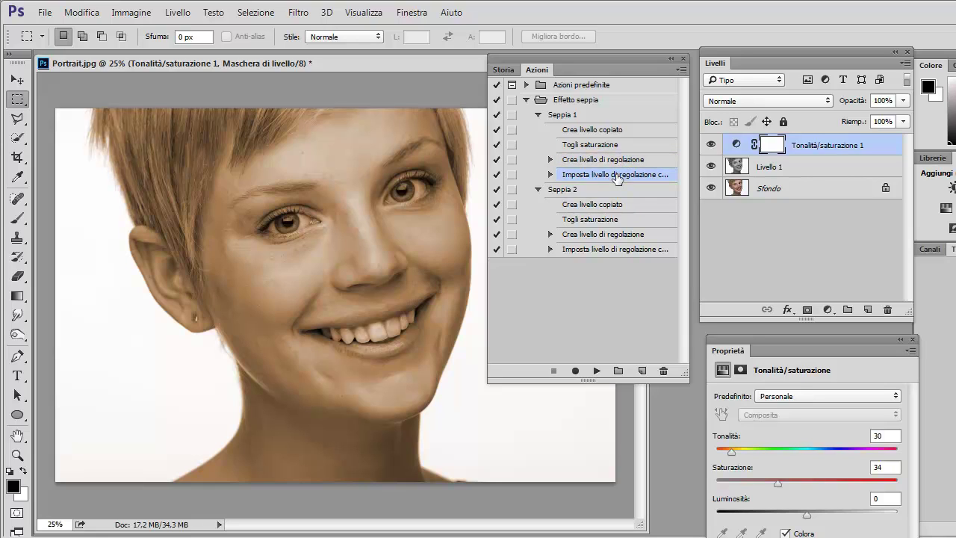
click(681, 69)
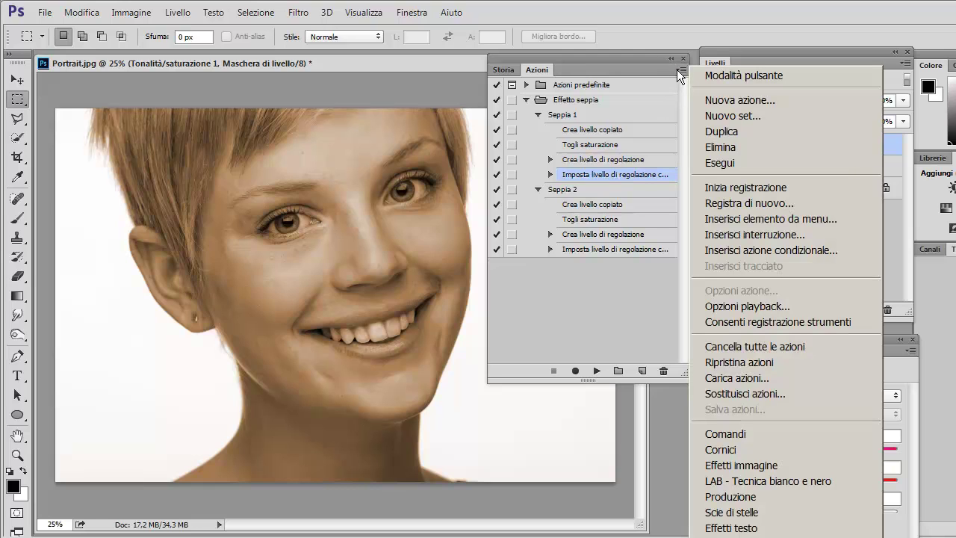
click(722, 131)
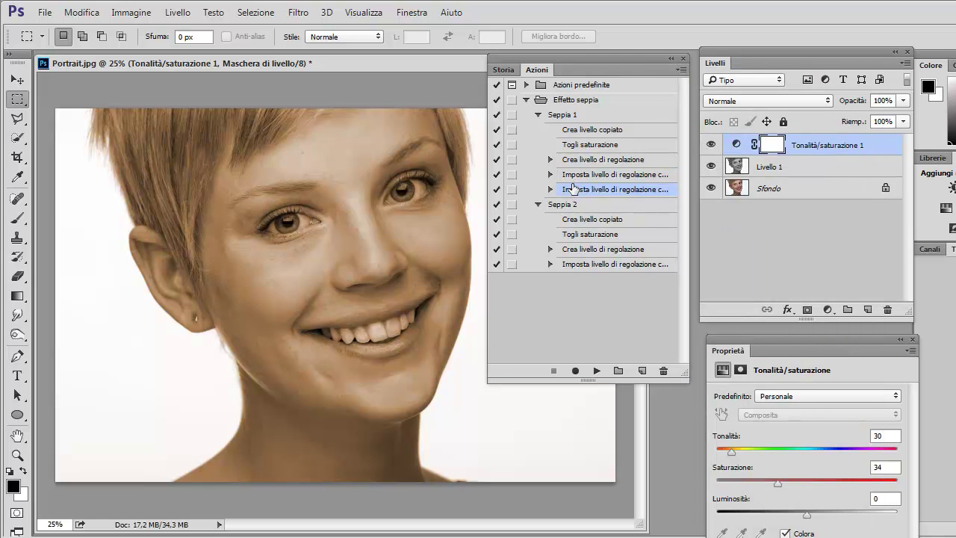
drag(586, 192, 662, 370)
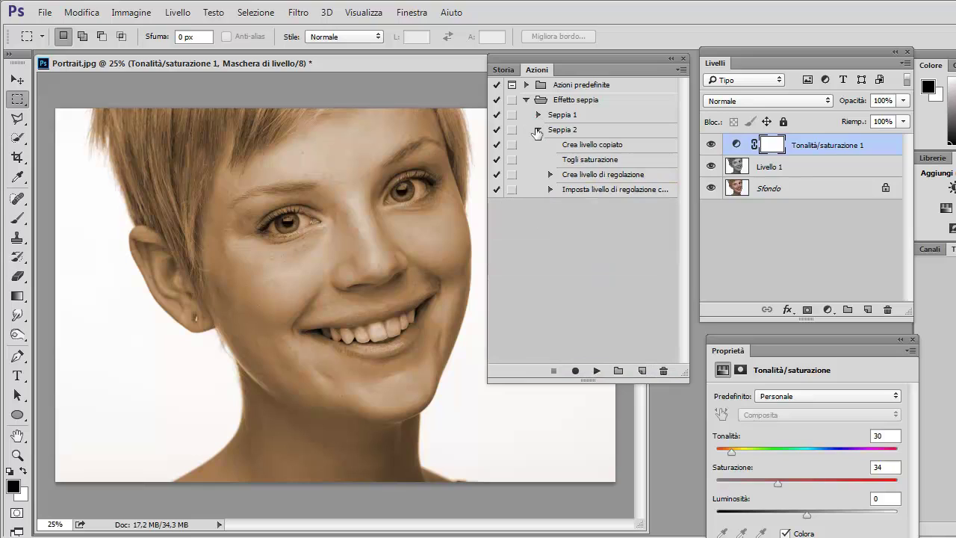
Collapse Seppia 2 and drag it to the trash.
click(538, 129)
click(624, 134)
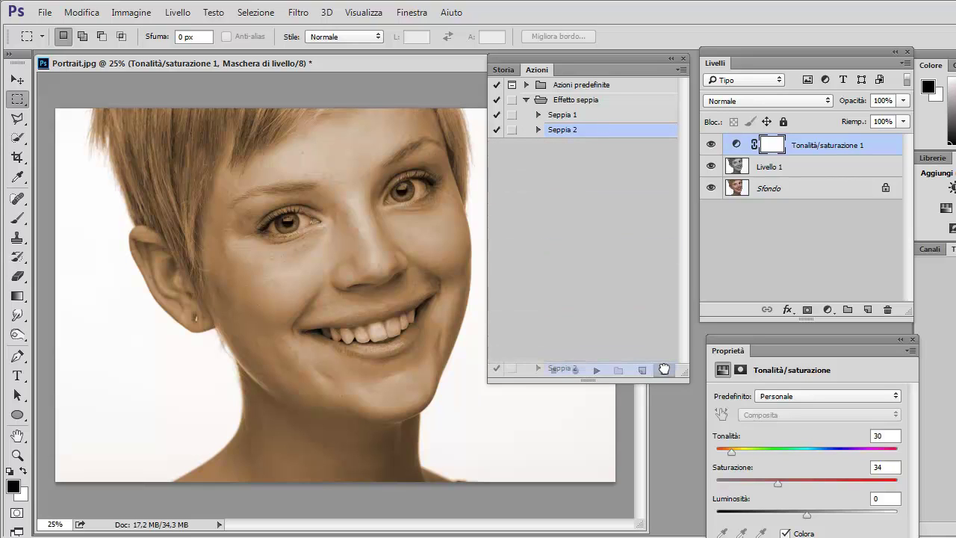
drag(600, 133, 664, 371)
Revert the photo with F12 and replay Seppia 1, yielding hue 16, saturation 14 sepia.
click(537, 115)
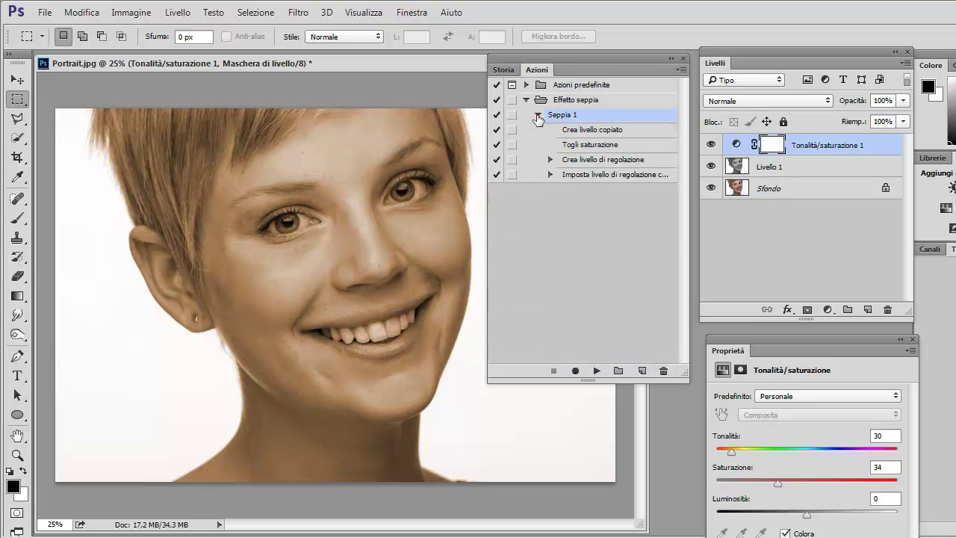
click(581, 174)
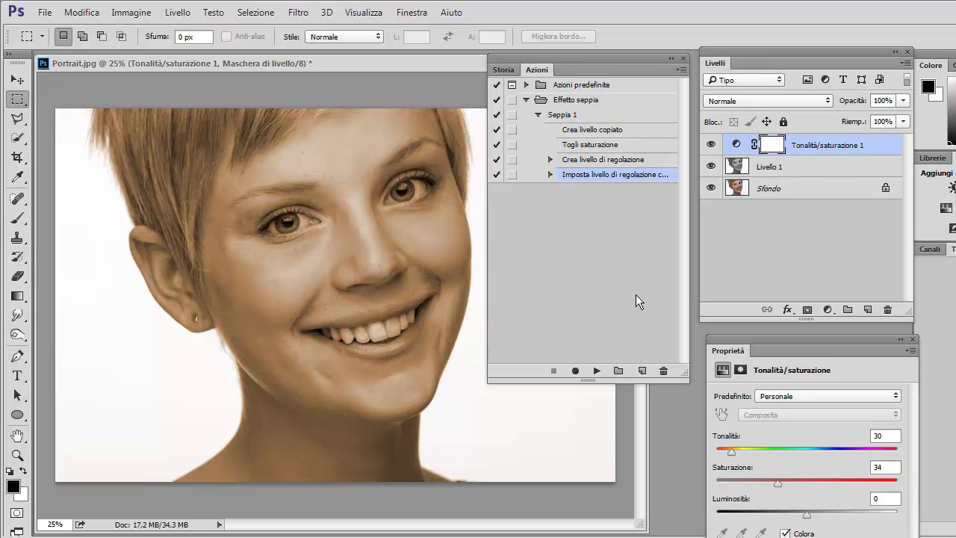
key(F12)
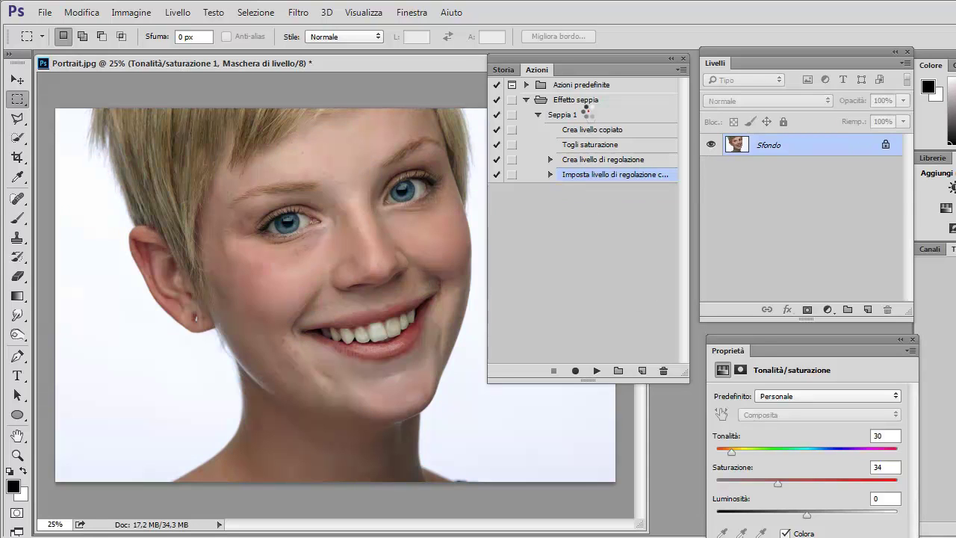
click(585, 116)
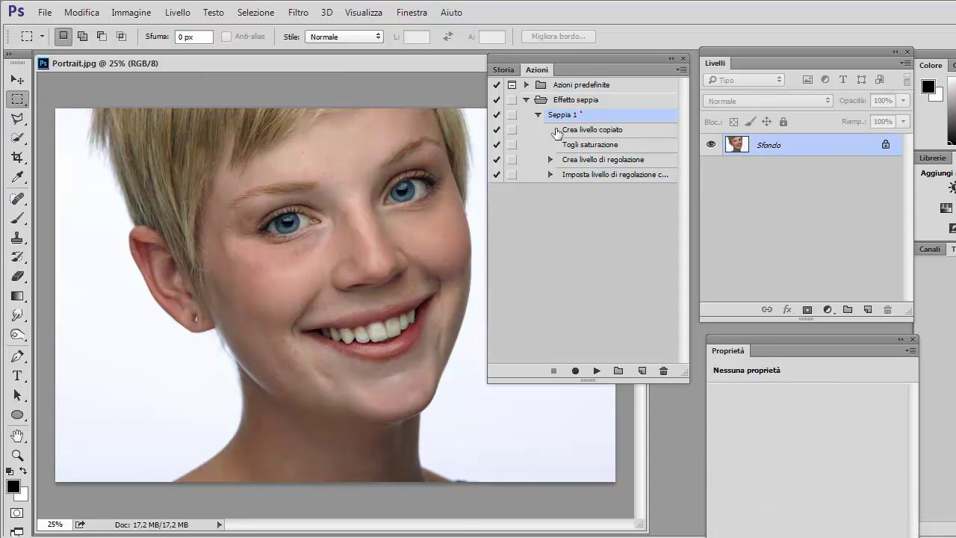
click(597, 370)
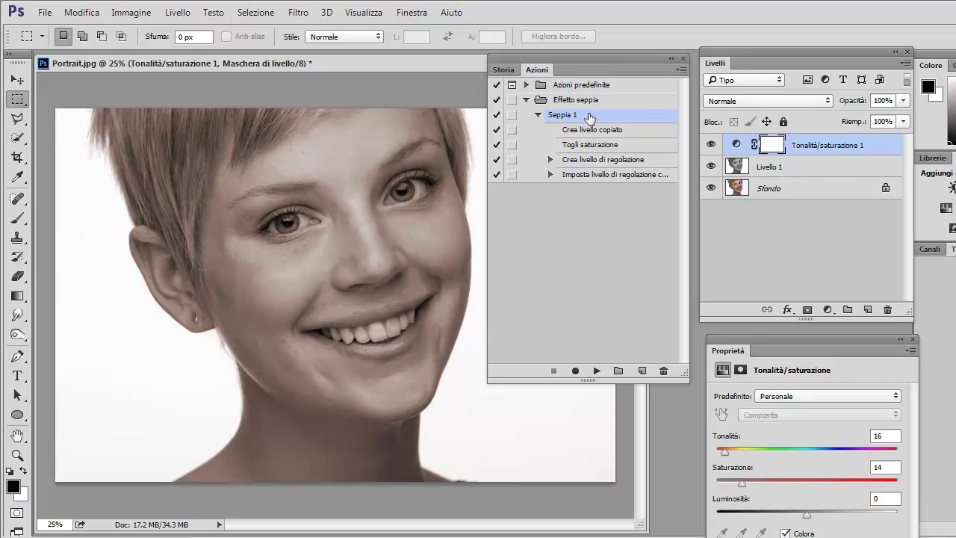
click(587, 160)
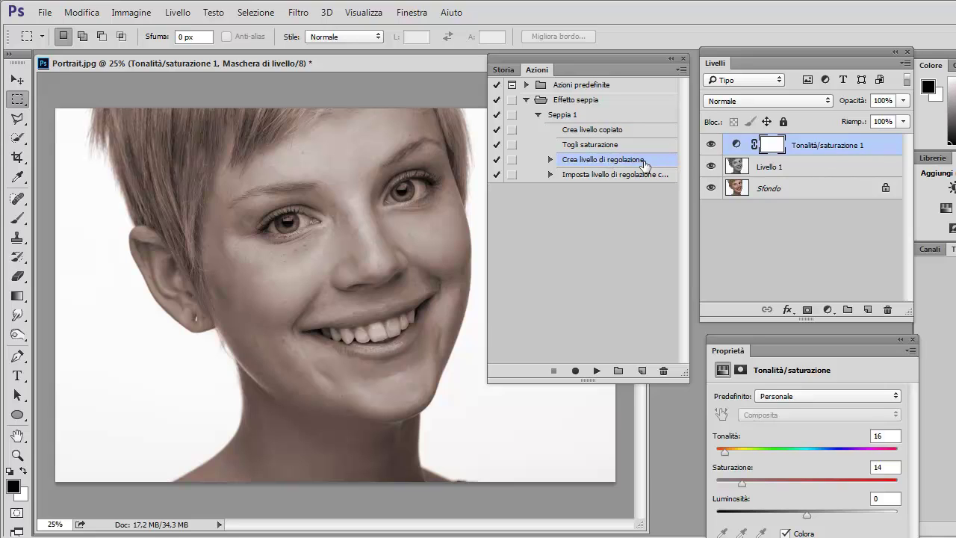
Resume recording after Seppia 1's last step and add a Color Balance adjustment layer.
click(604, 179)
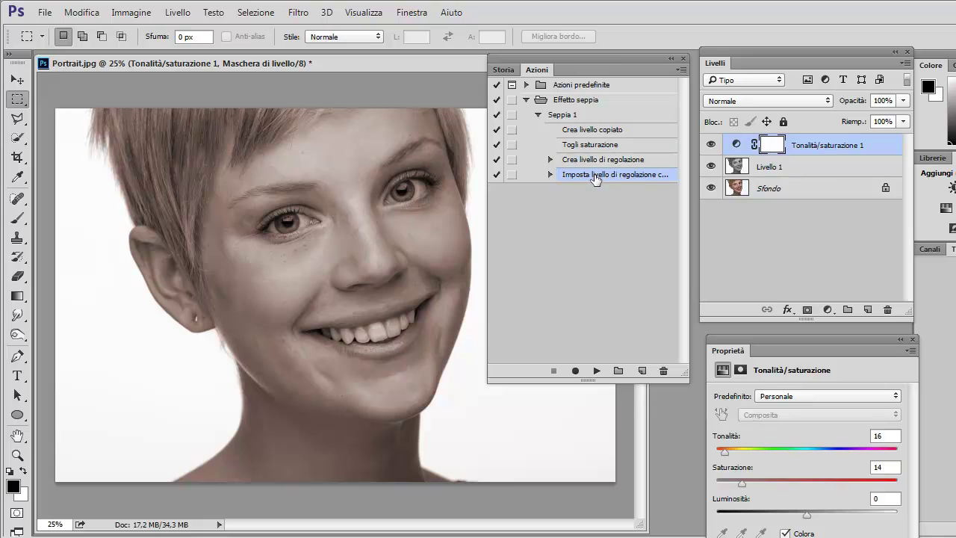
click(575, 372)
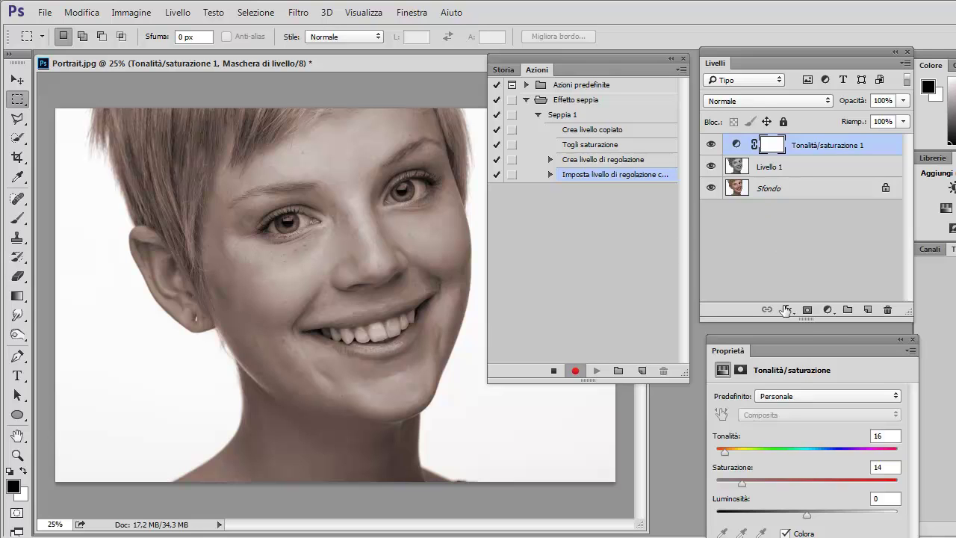
click(828, 309)
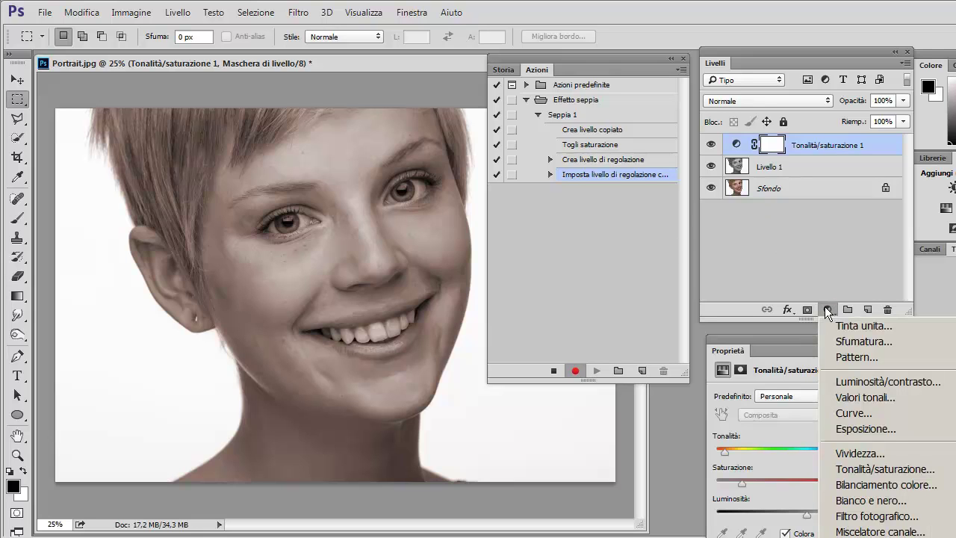
click(847, 485)
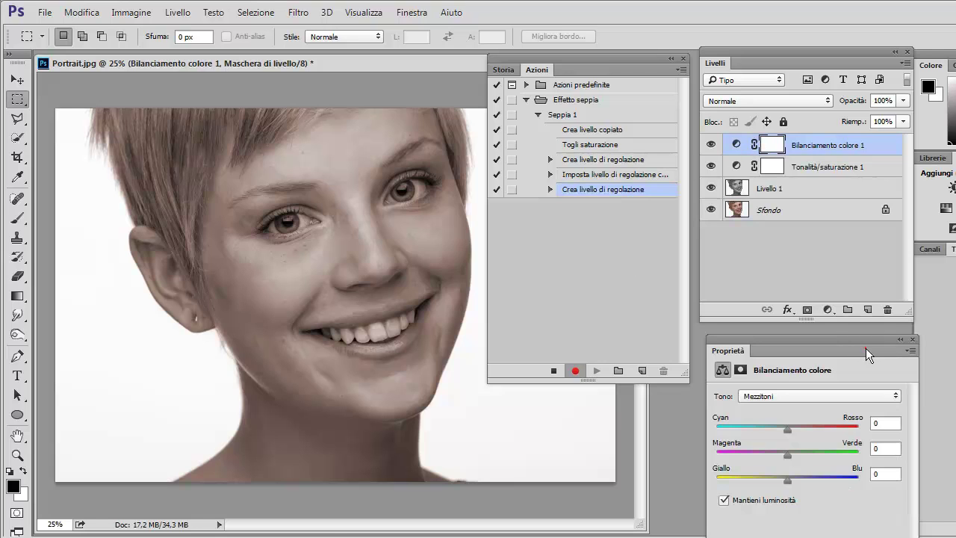
Set the Color Balance midtones to Cyan–Rosso +15 and Giallo–Blu −15.
mouse_move(866, 348)
mouse_down()
mouse_move(330, 134)
mouse_move(299, 113)
mouse_move(245, 106)
mouse_up()
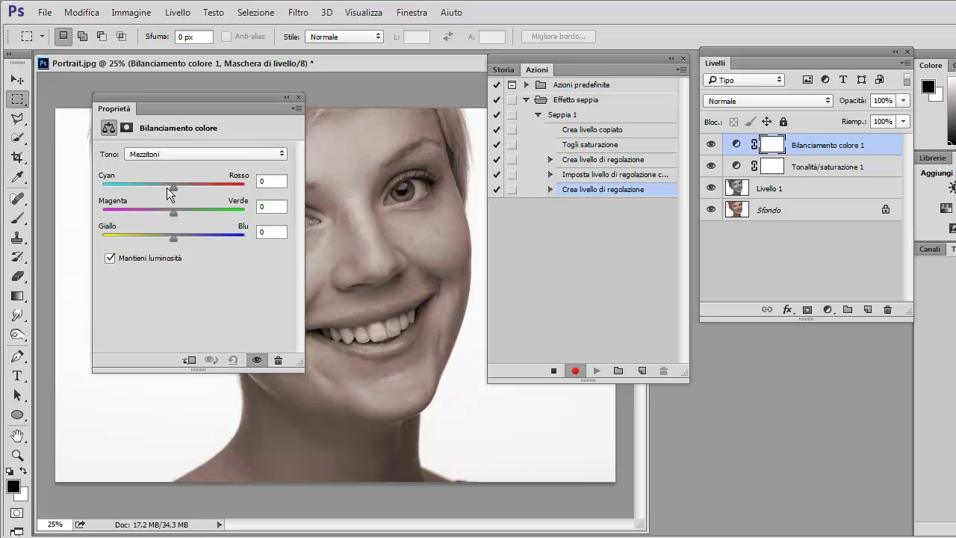
drag(173, 188, 181, 188)
click(261, 231)
text(-15)
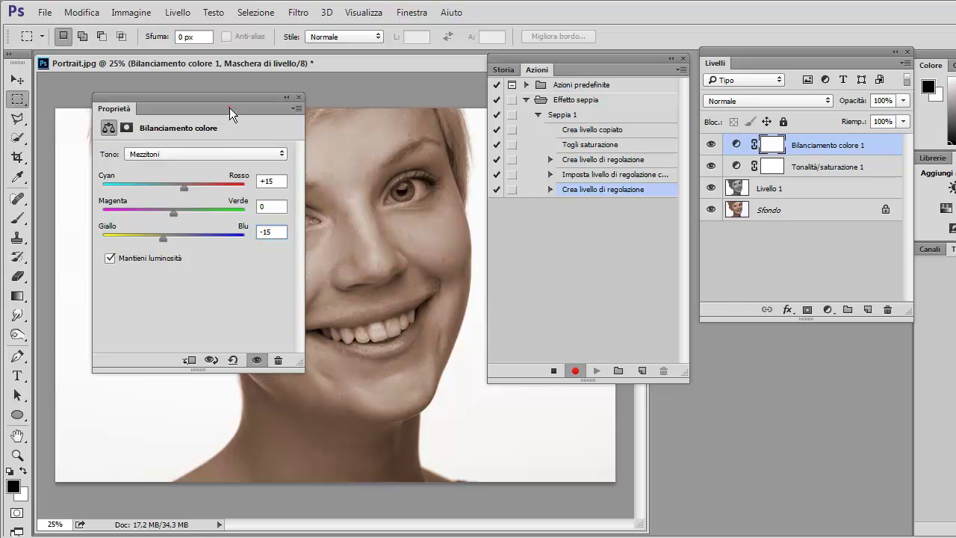
mouse_move(229, 108)
mouse_down()
mouse_move(955, 297)
mouse_move(929, 311)
mouse_up()
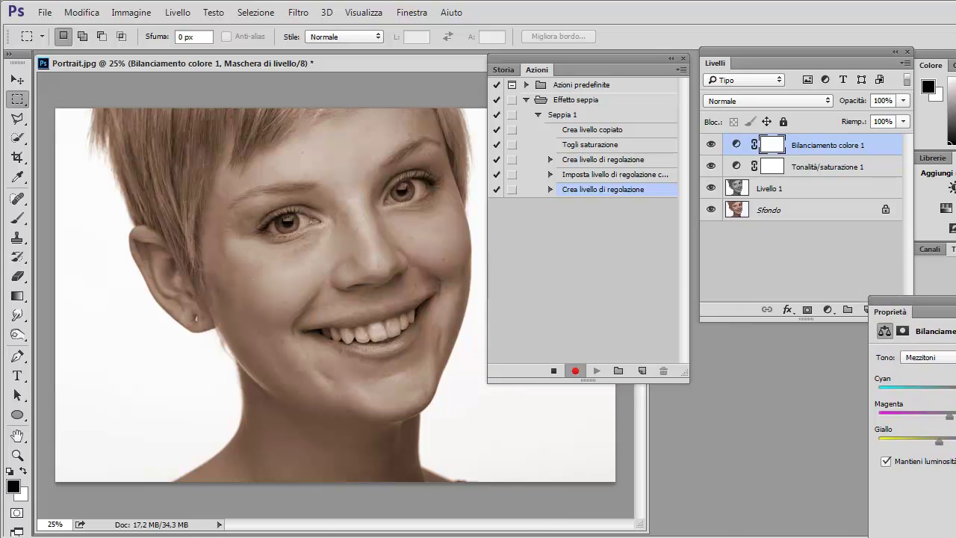
Stop recording, revert the photo with F12, and replay Seppia 1 on it.
click(553, 370)
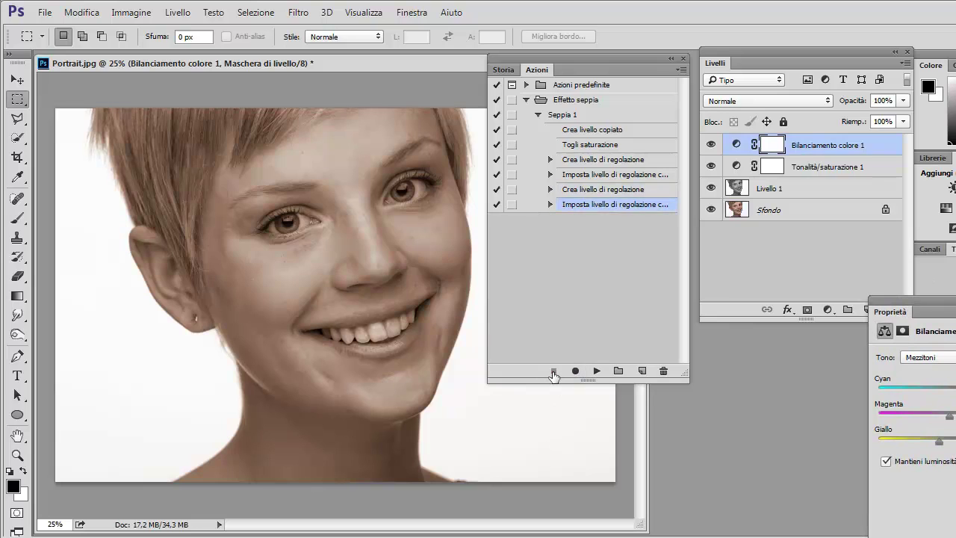
click(566, 117)
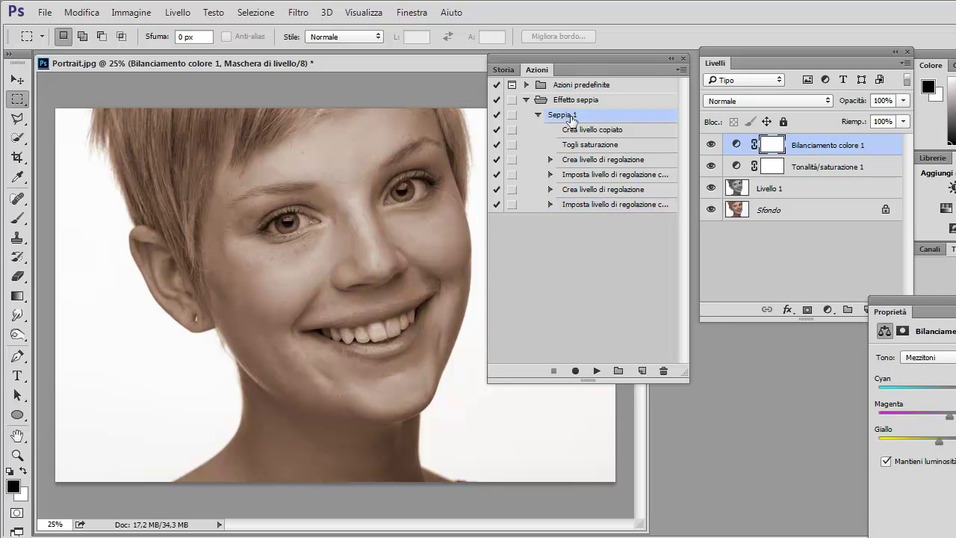
key(F12)
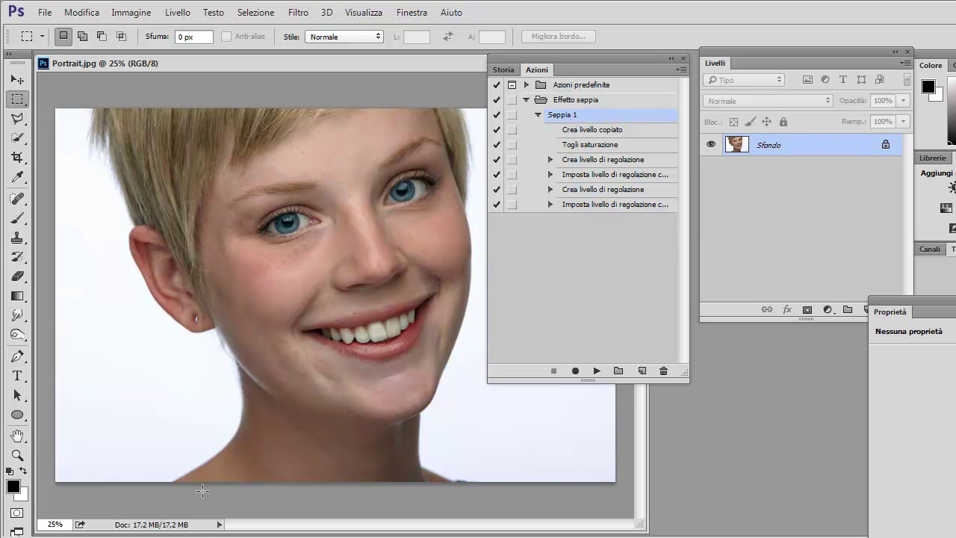
click(594, 370)
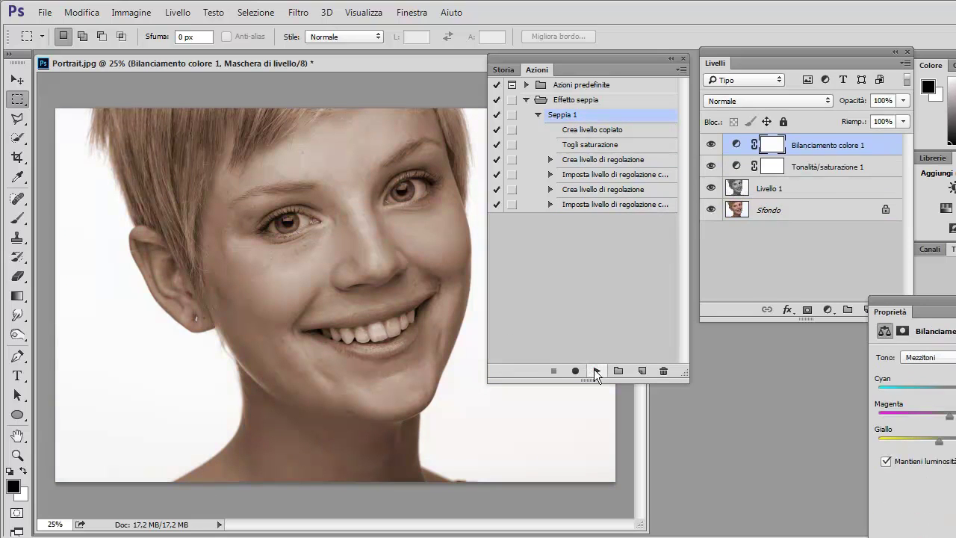
Toggle the Color Balance layer to compare, then inspect the recorded midtone values 15, 0, −15.
click(710, 144)
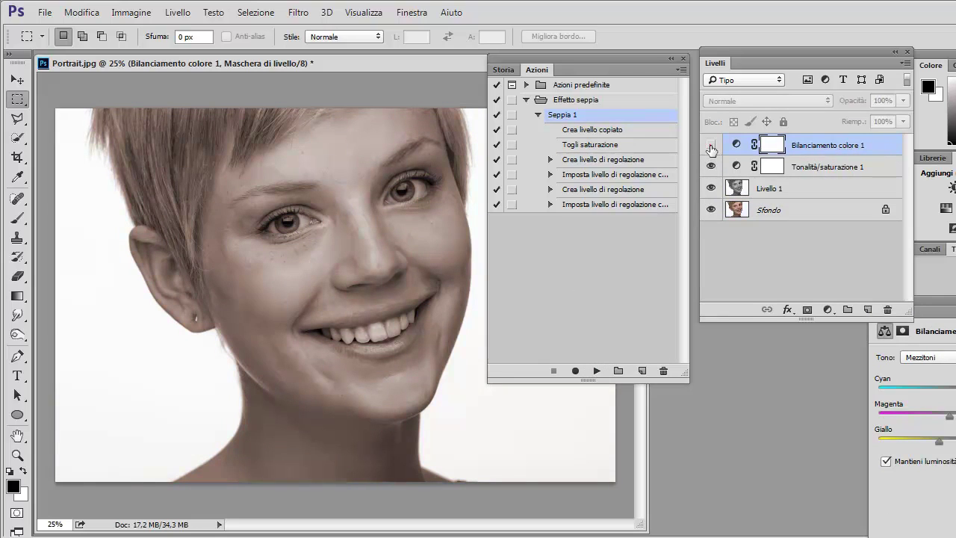
click(711, 146)
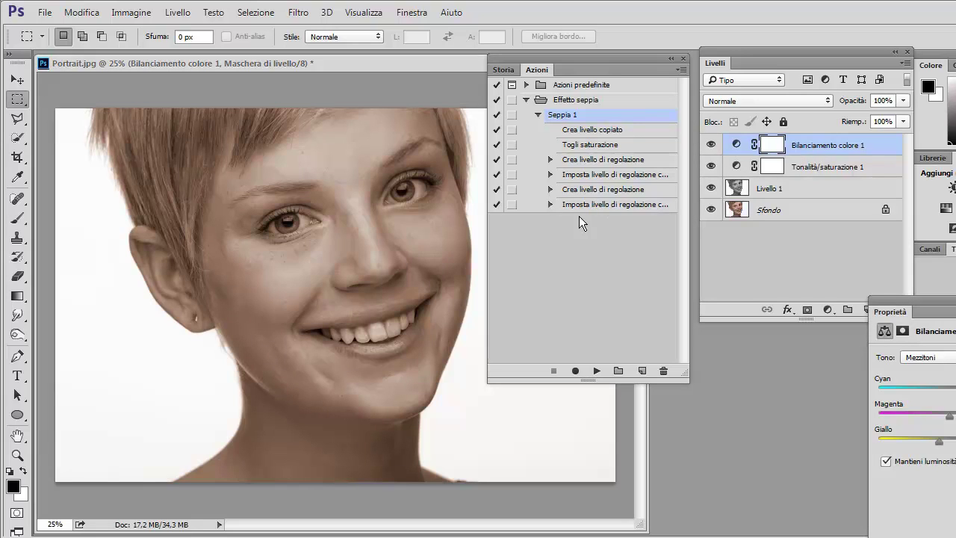
click(549, 189)
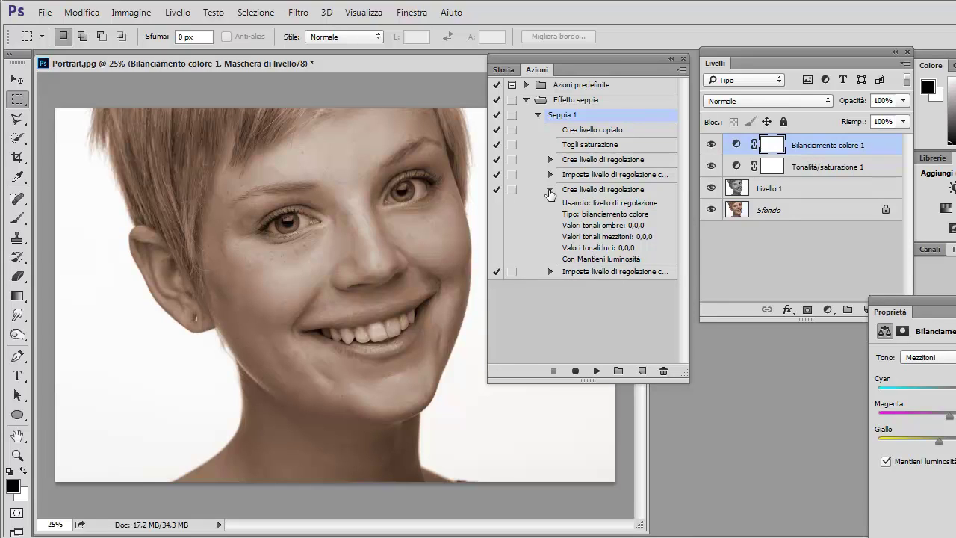
click(550, 191)
click(551, 205)
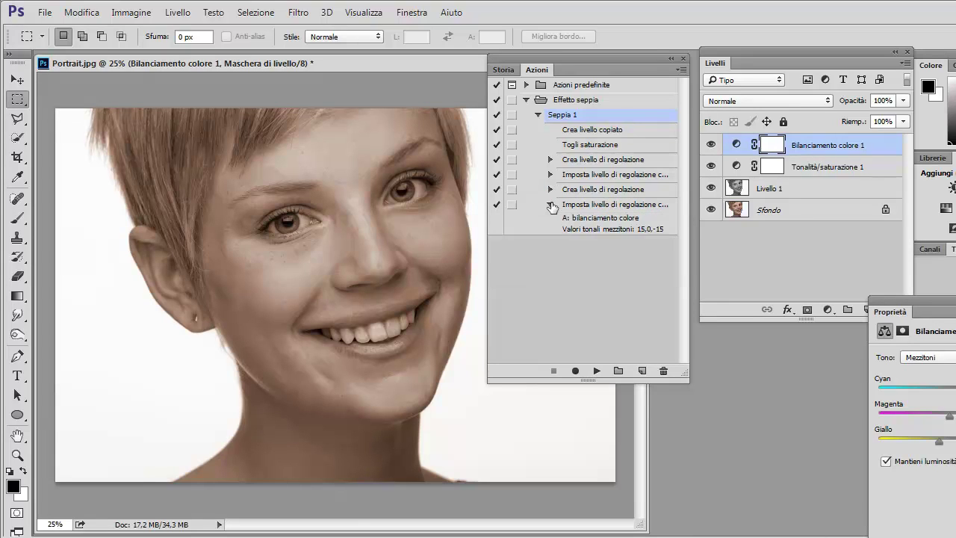
click(551, 204)
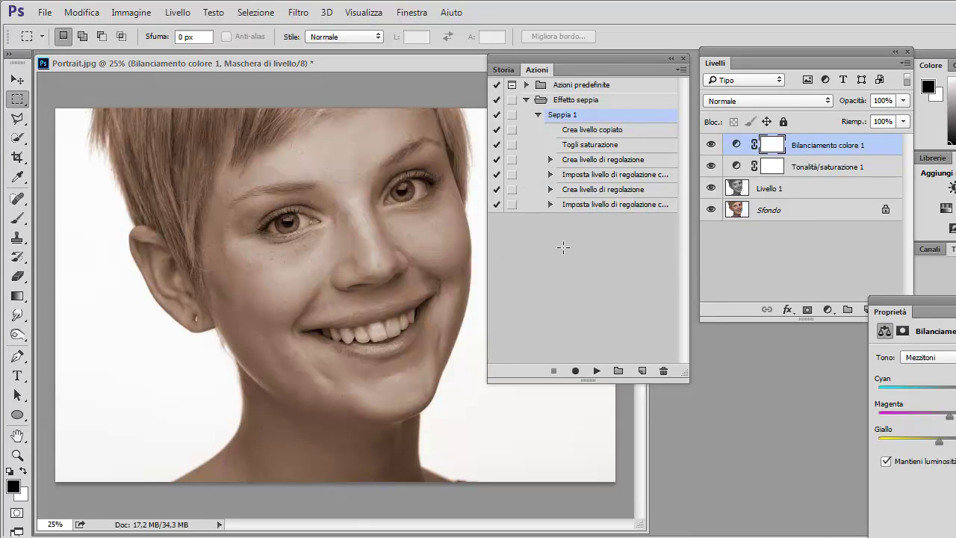